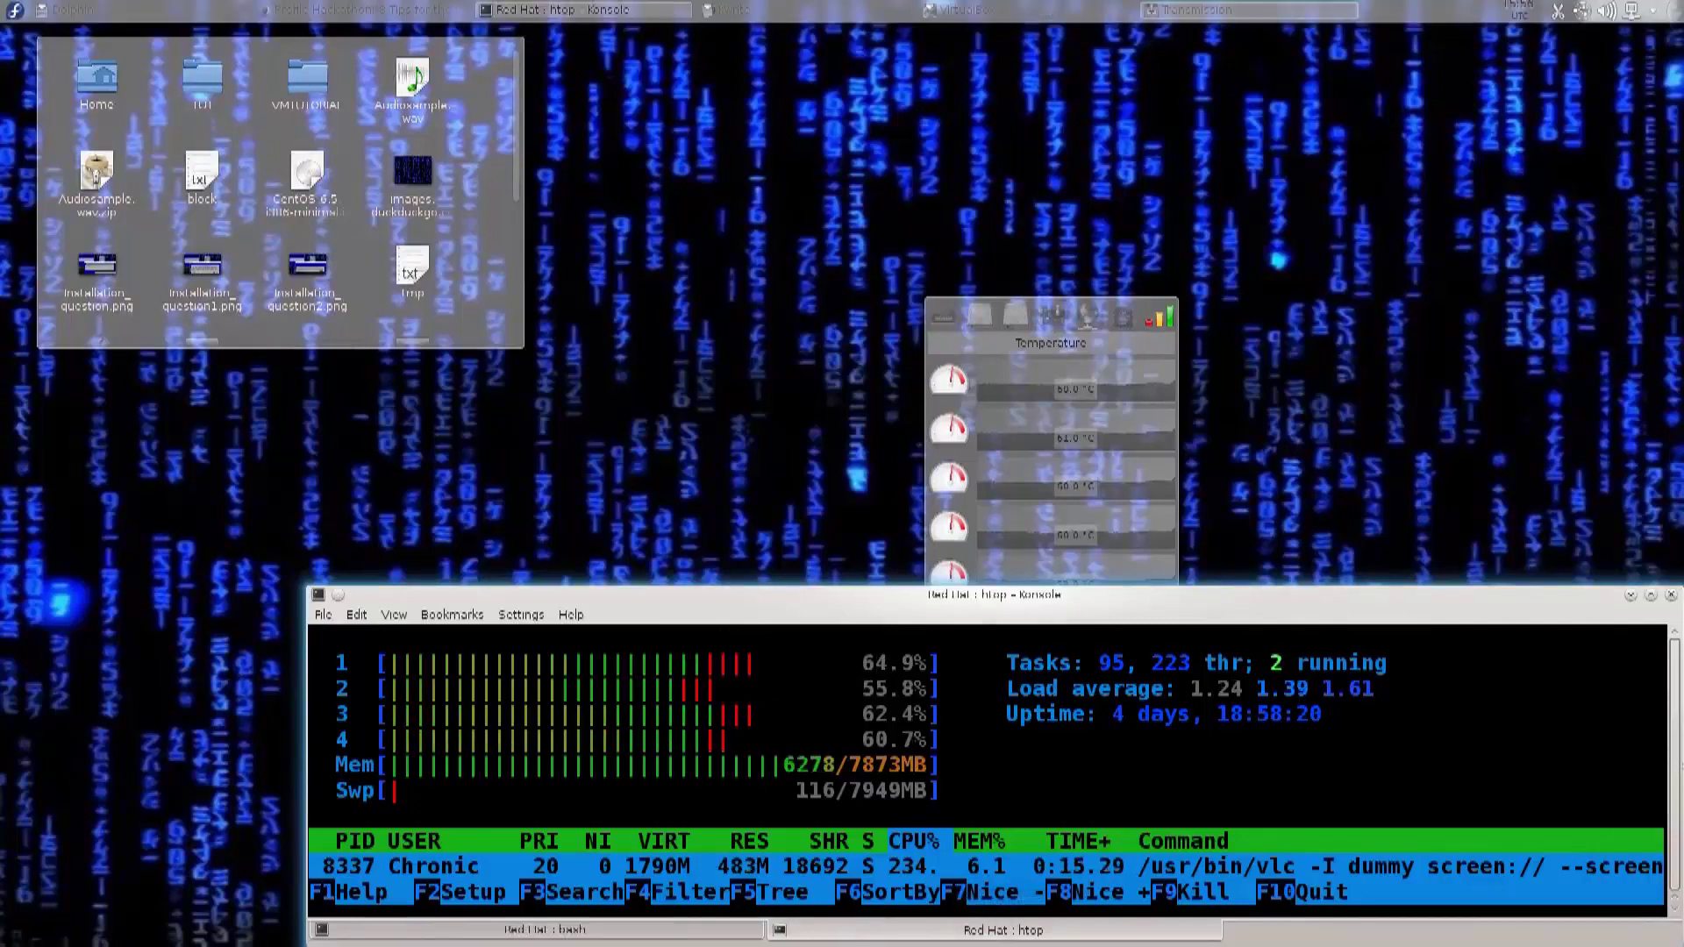
Step: Bring the Windows8.1 VM window forward and reboot it from the finished RHEL installer
left_click(1026, 10)
left_click(1027, 93)
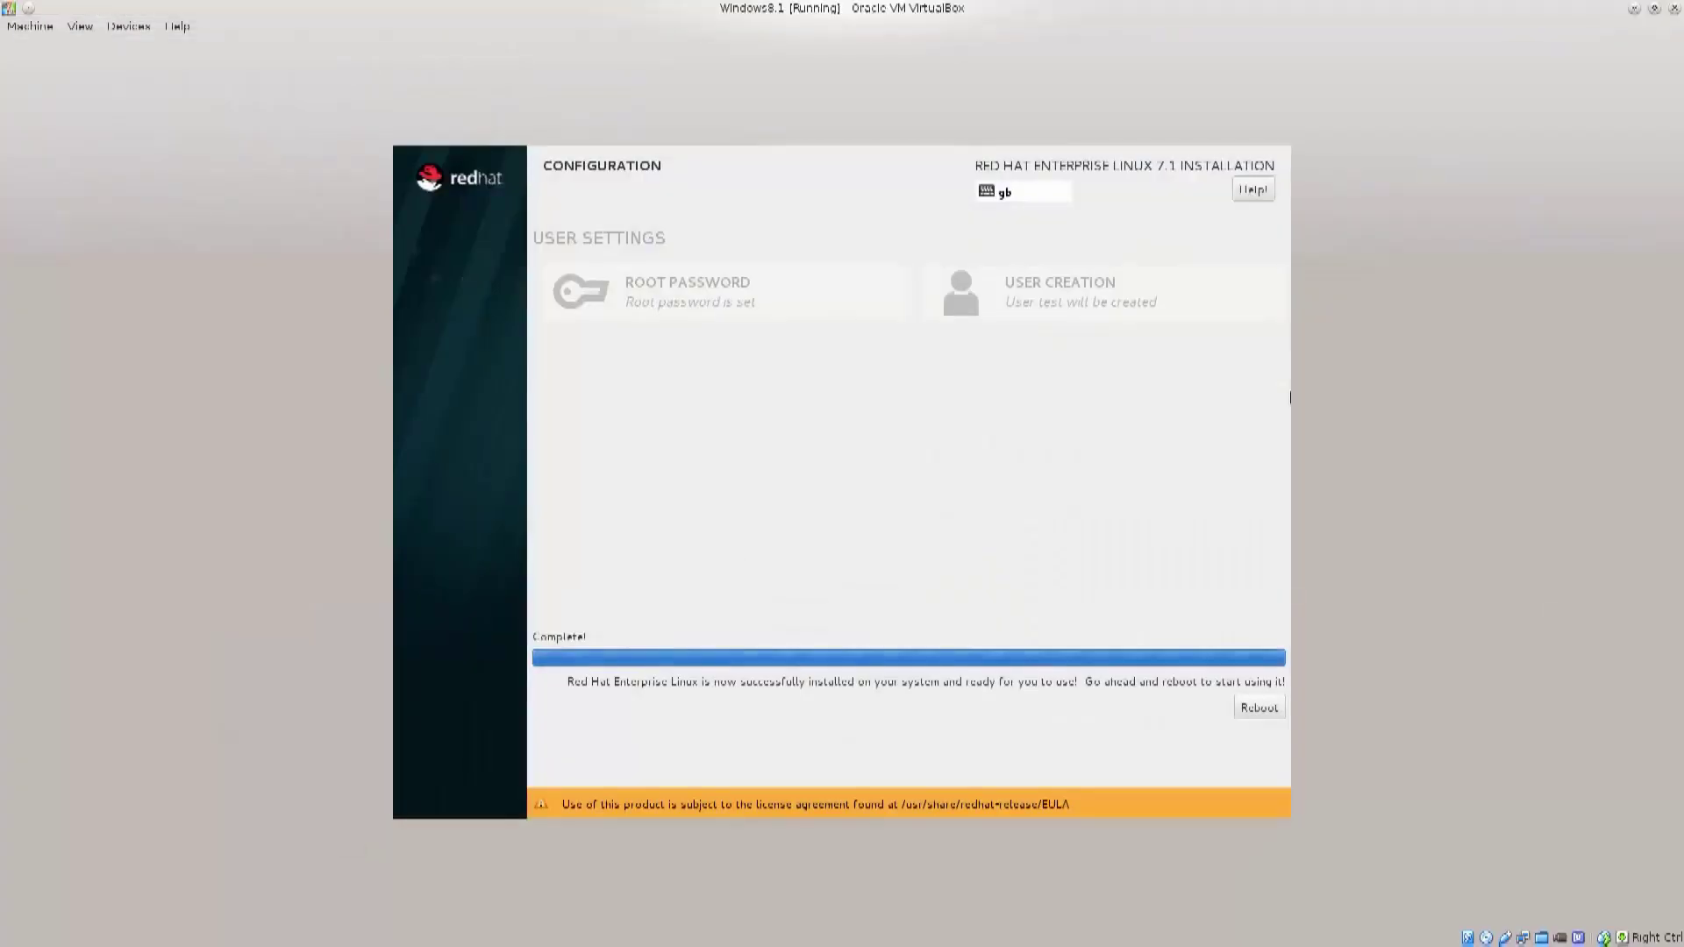
left_click(1260, 708)
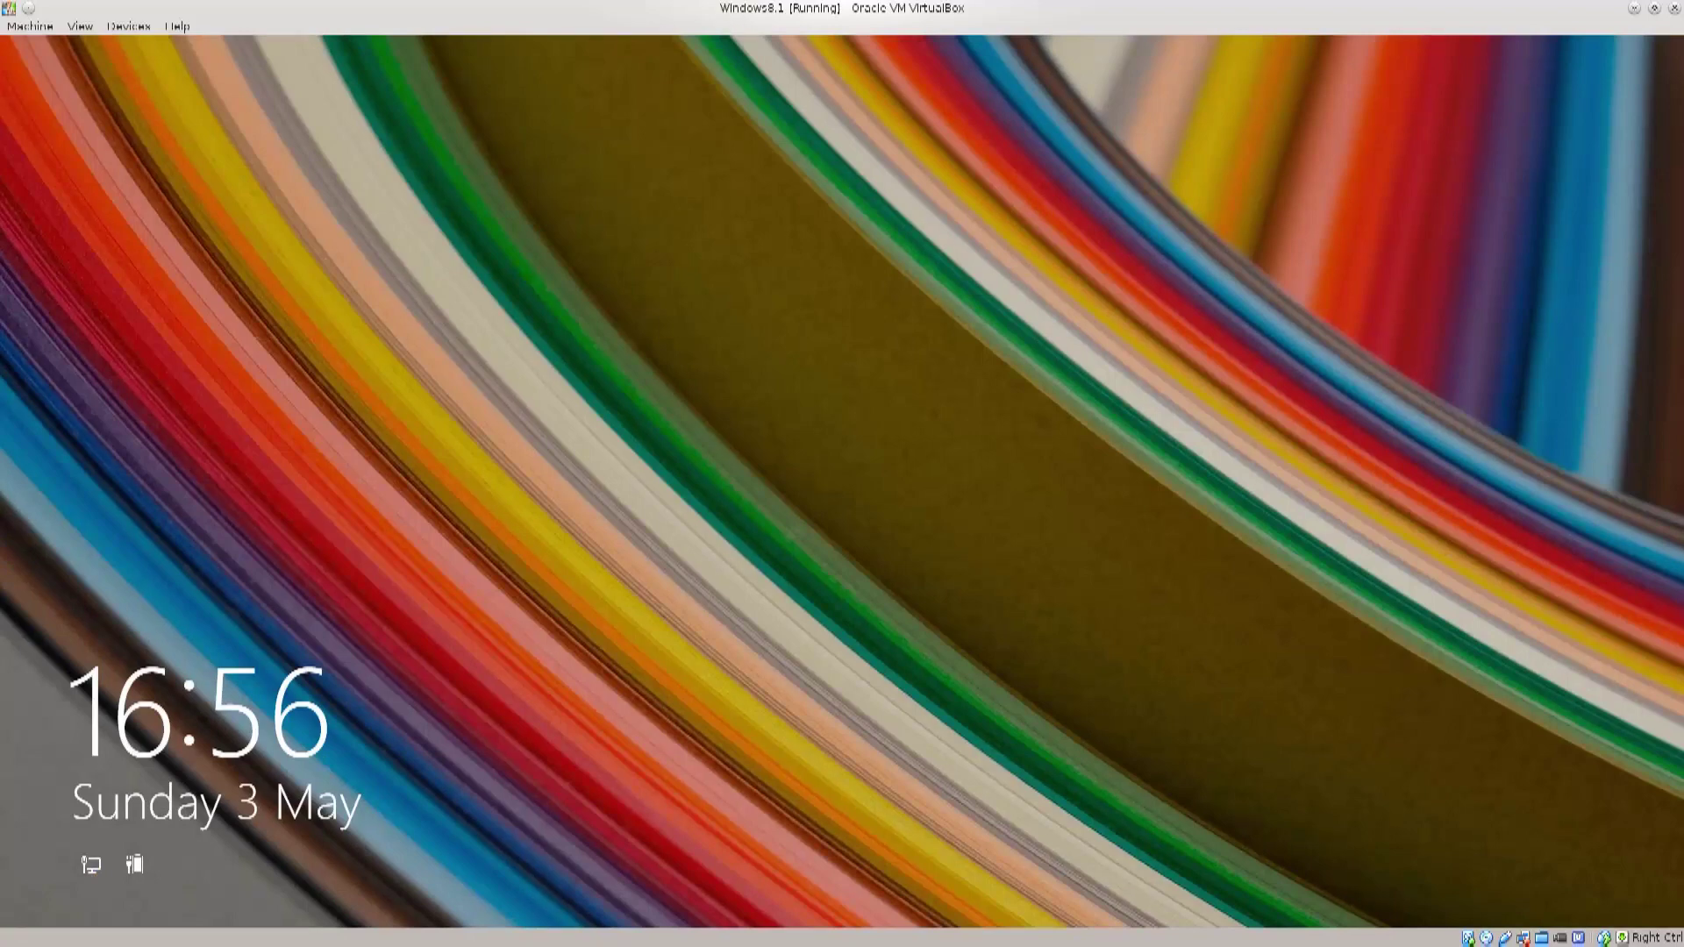
Step: Dismiss the Windows 8.1 lock screen and sign in with the account password
key("Return")
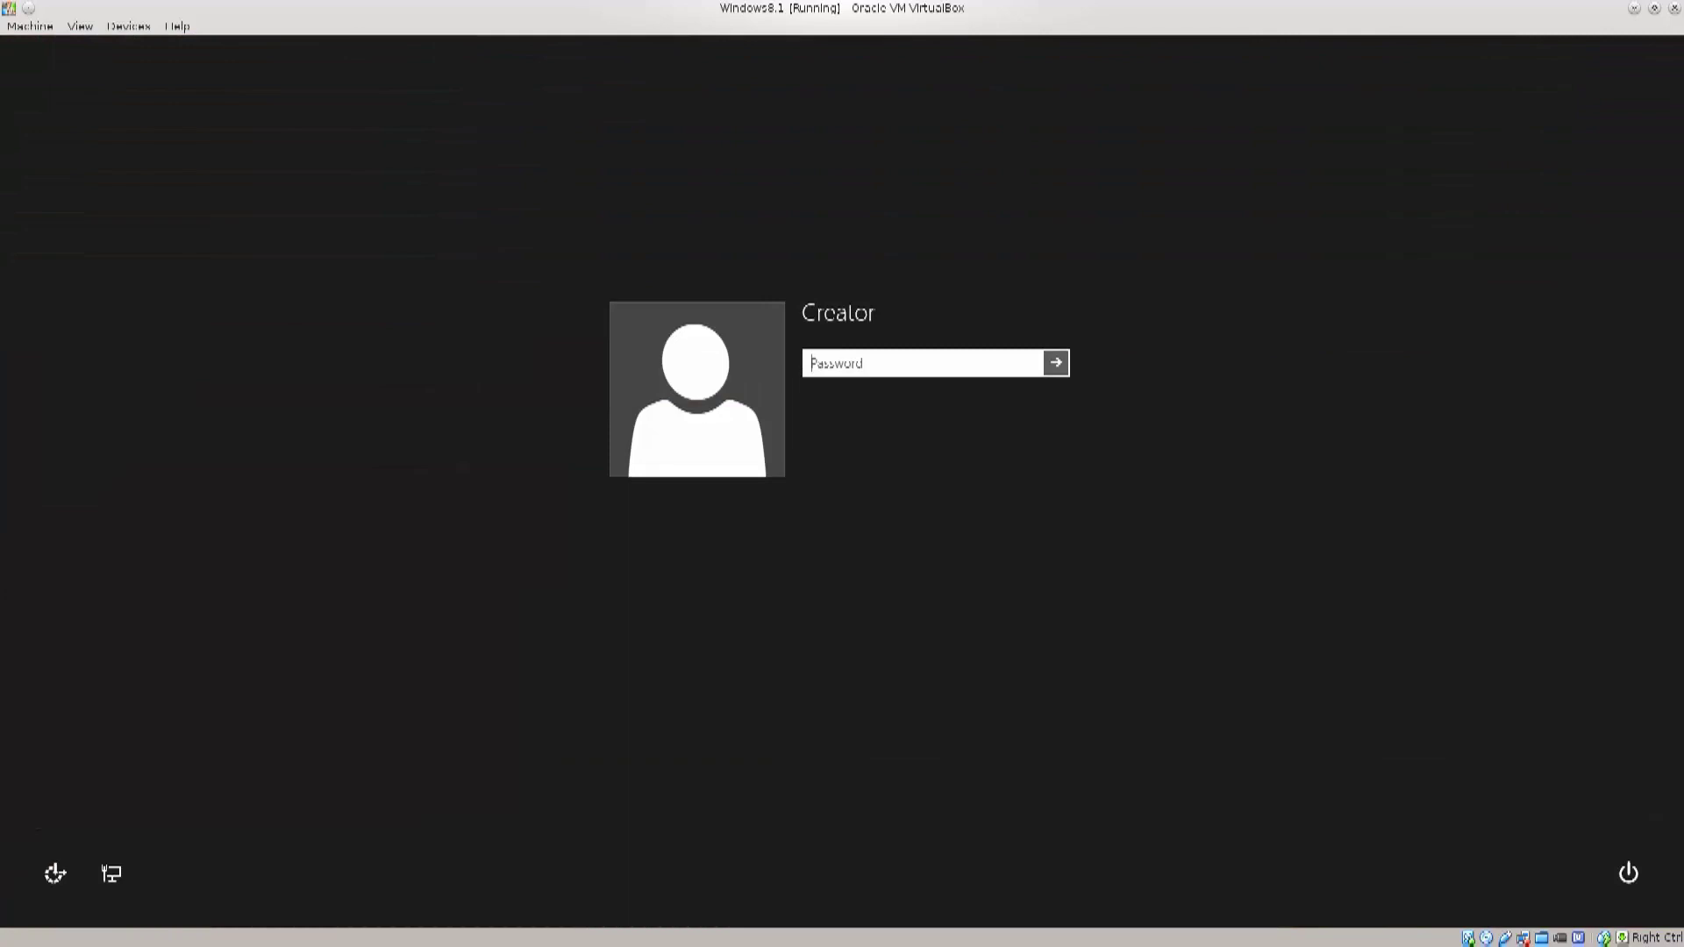
type("1234")
key("Return")
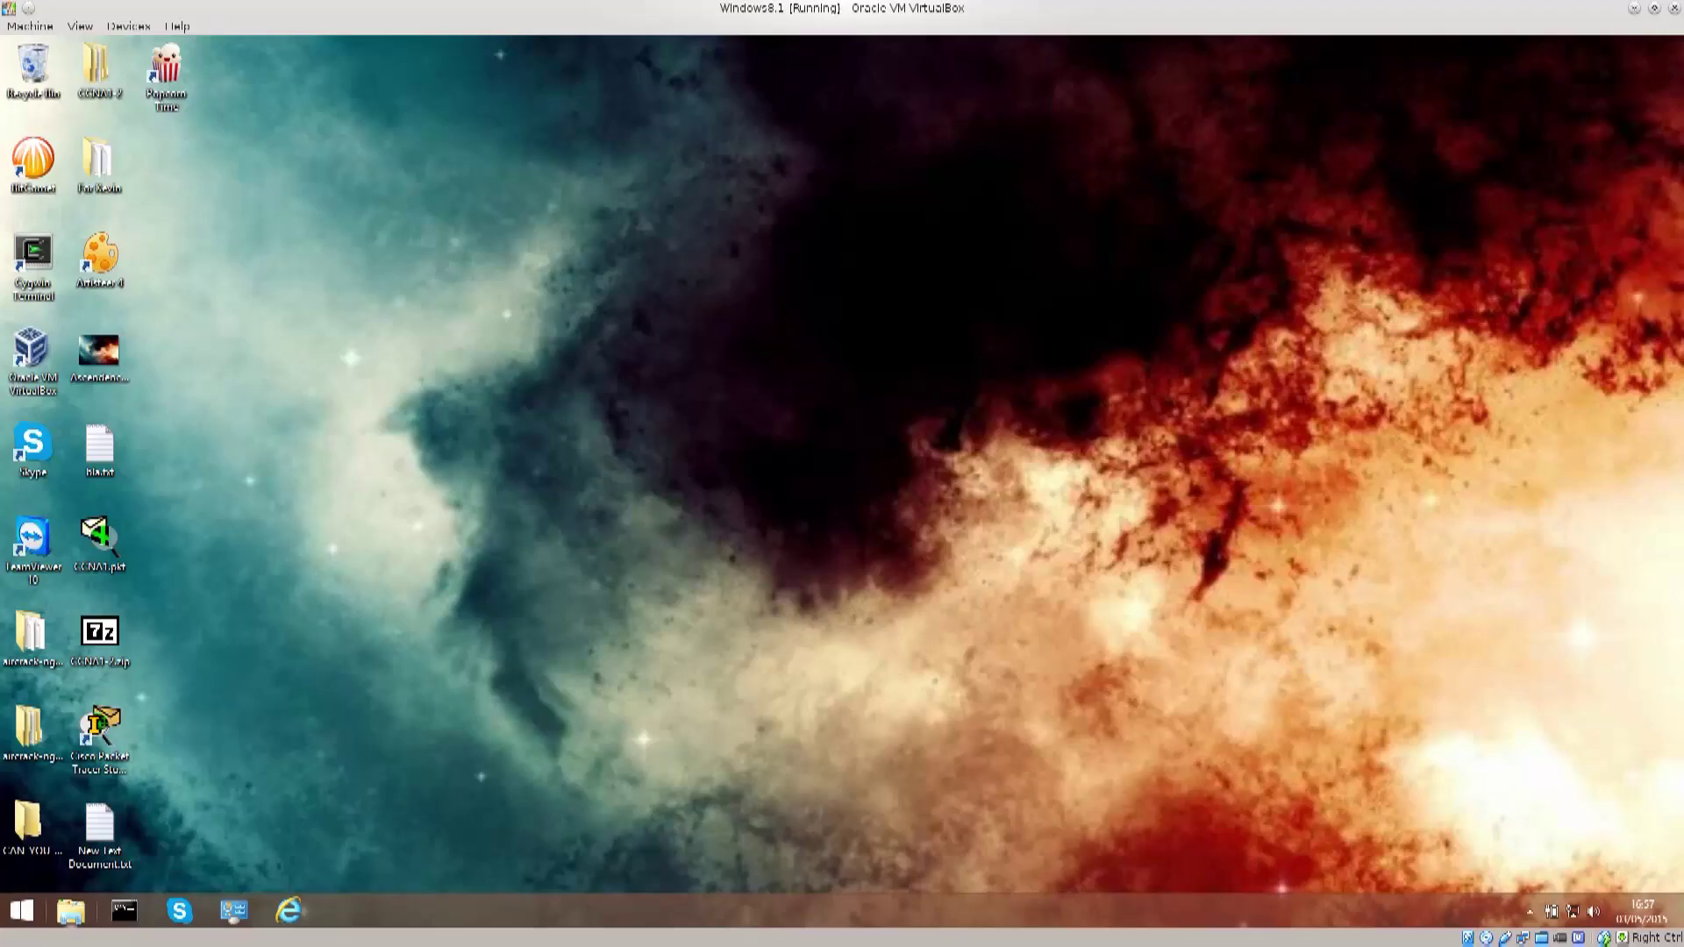
Step: Search the Start screen for 'disk mana' and launch 'Create and format hard disk partitions'
key("super")
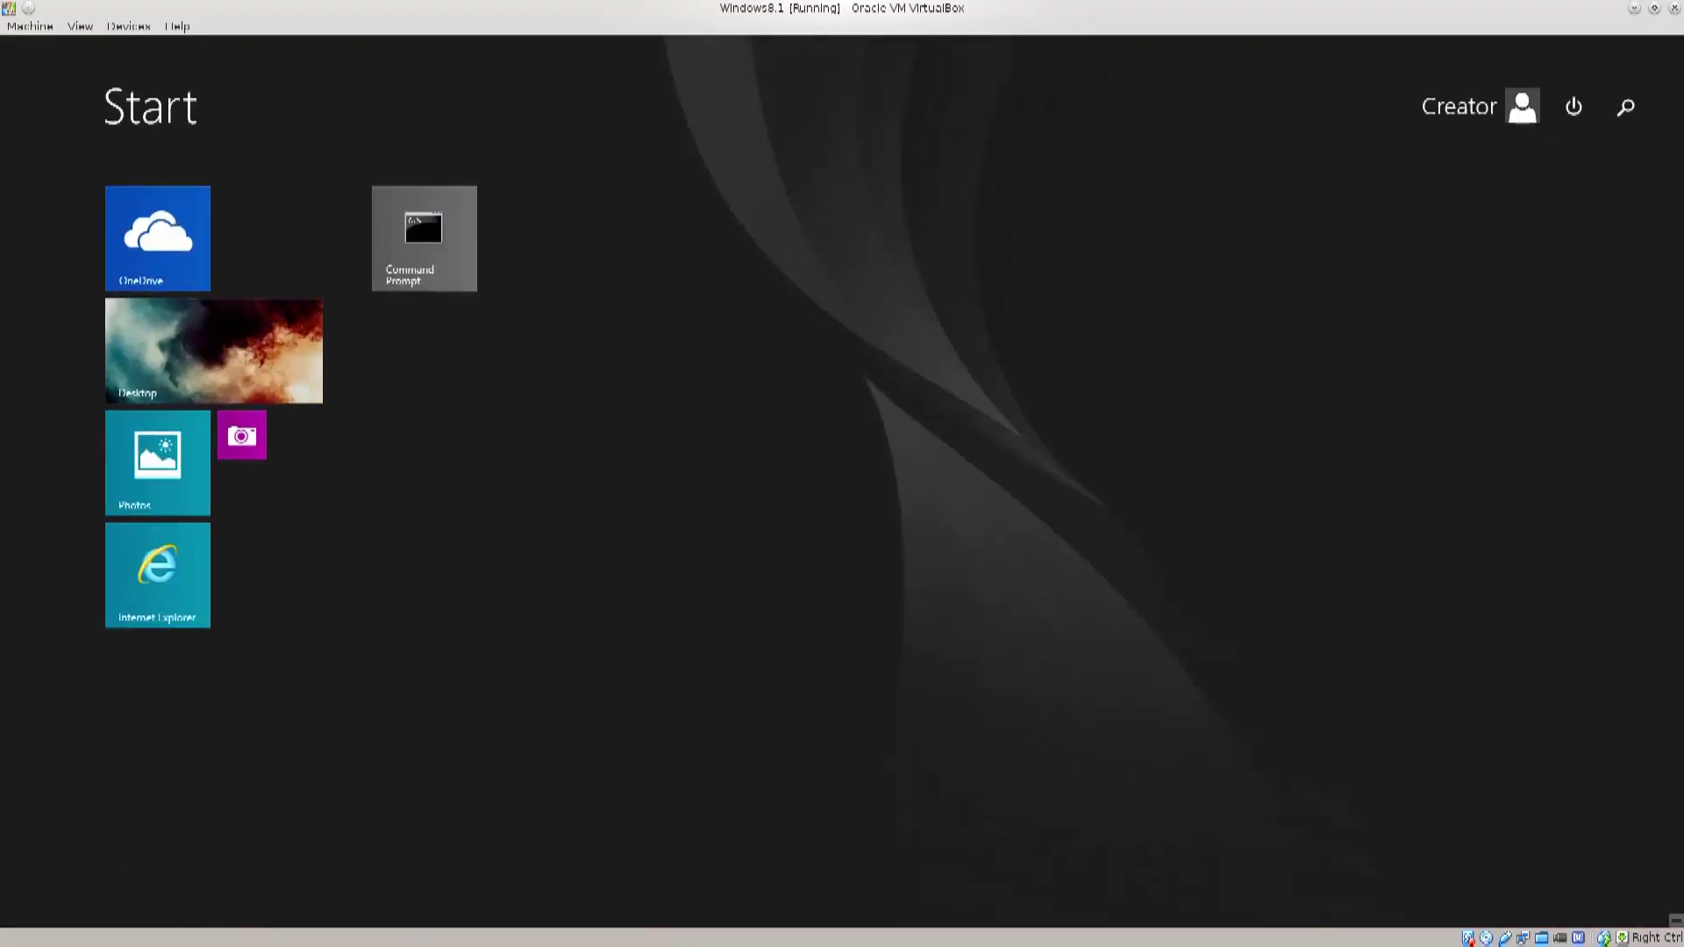
left_click(1625, 106)
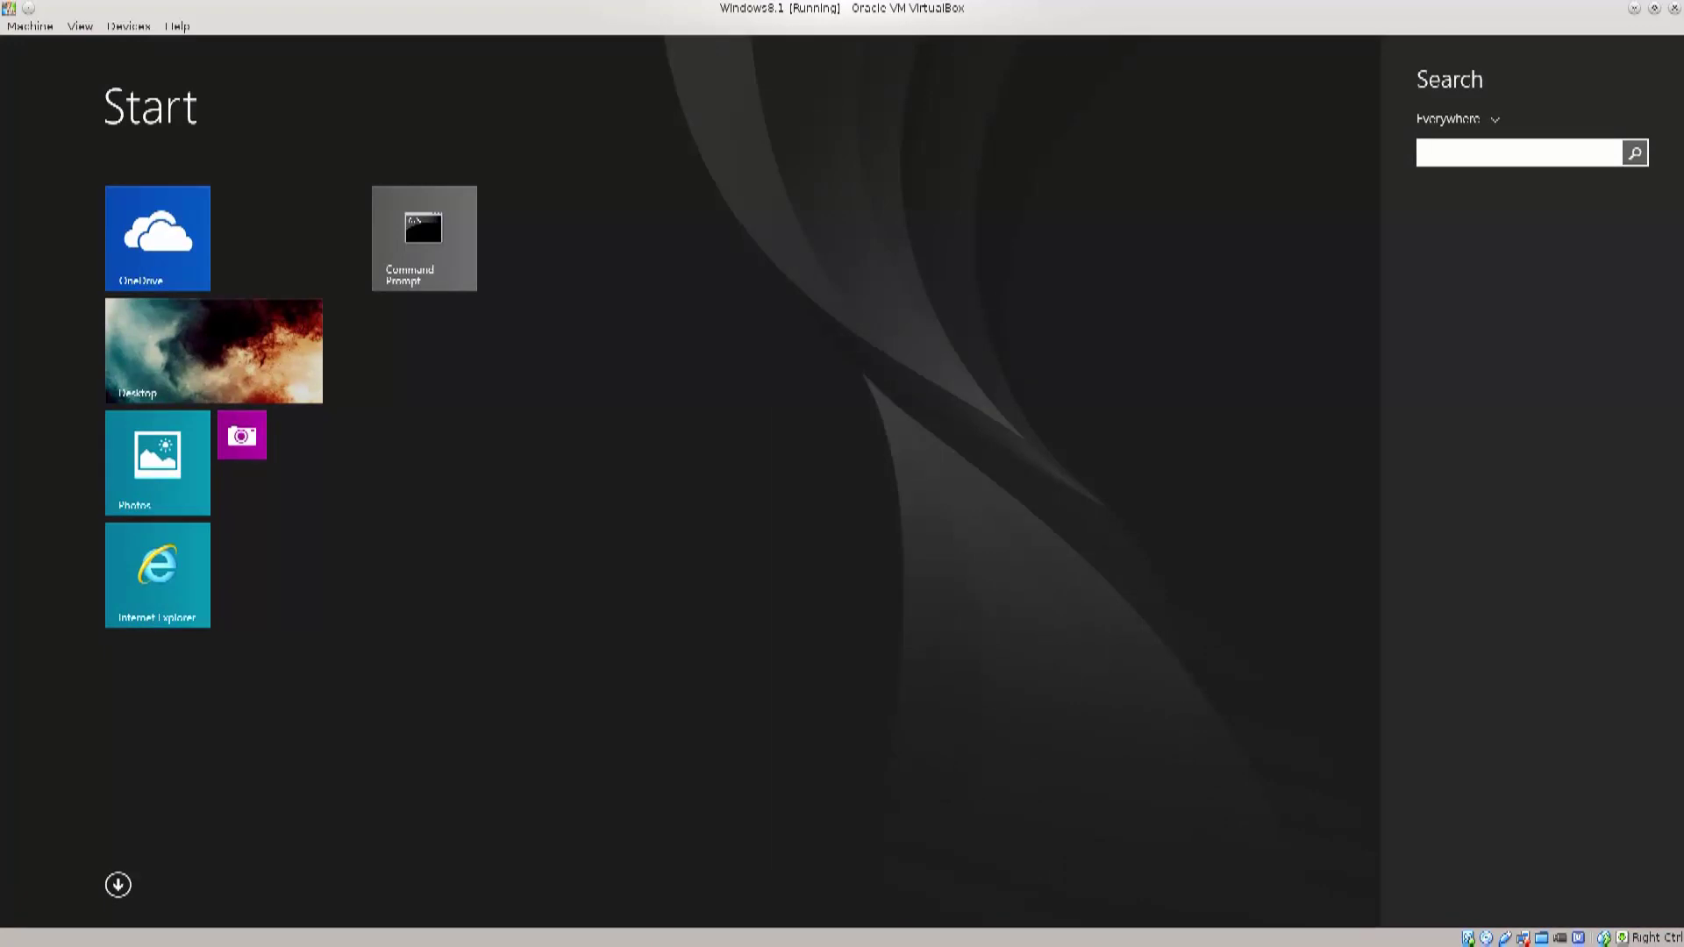
type("disk mana")
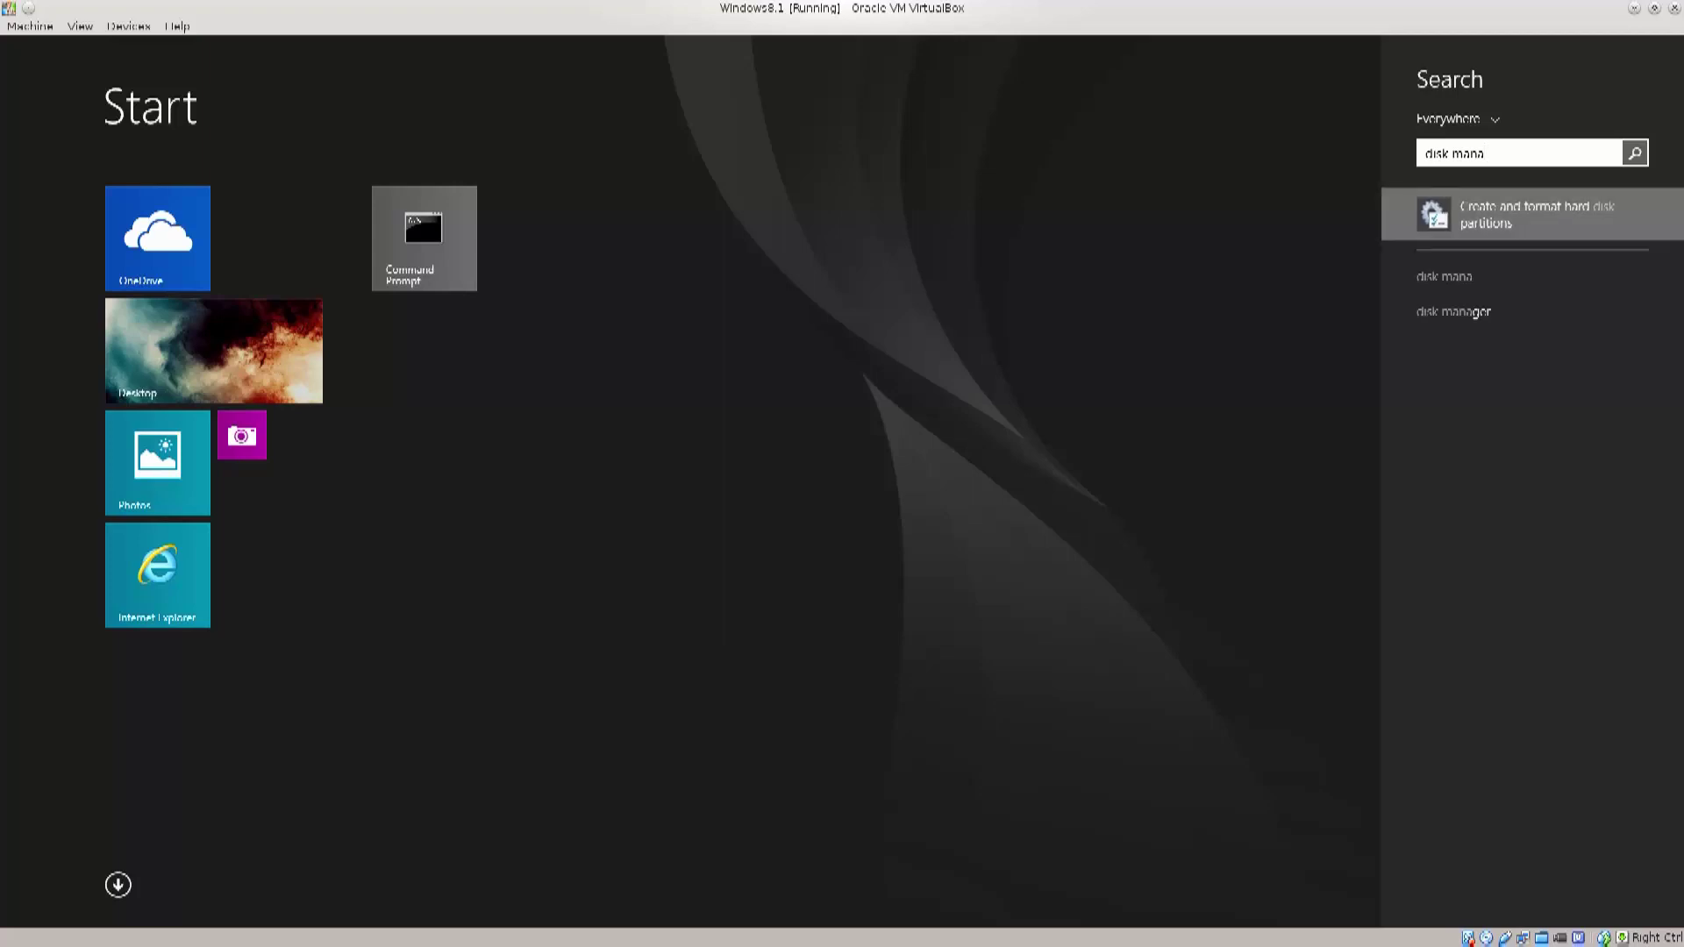
key("Return")
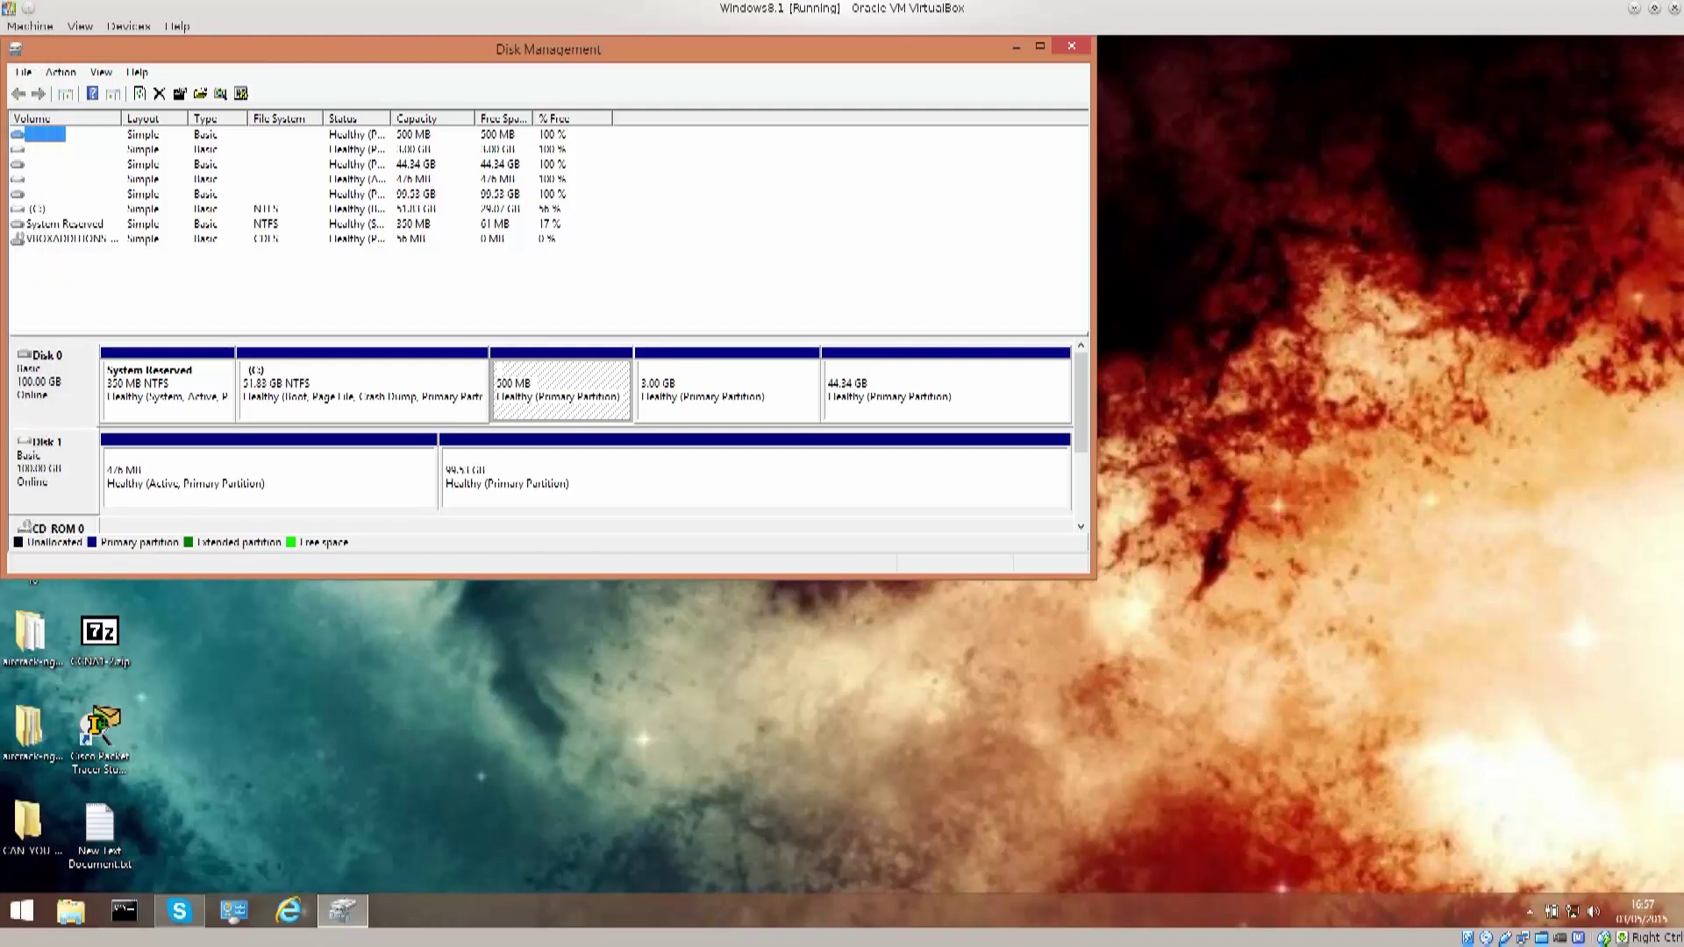
left_click(65, 239)
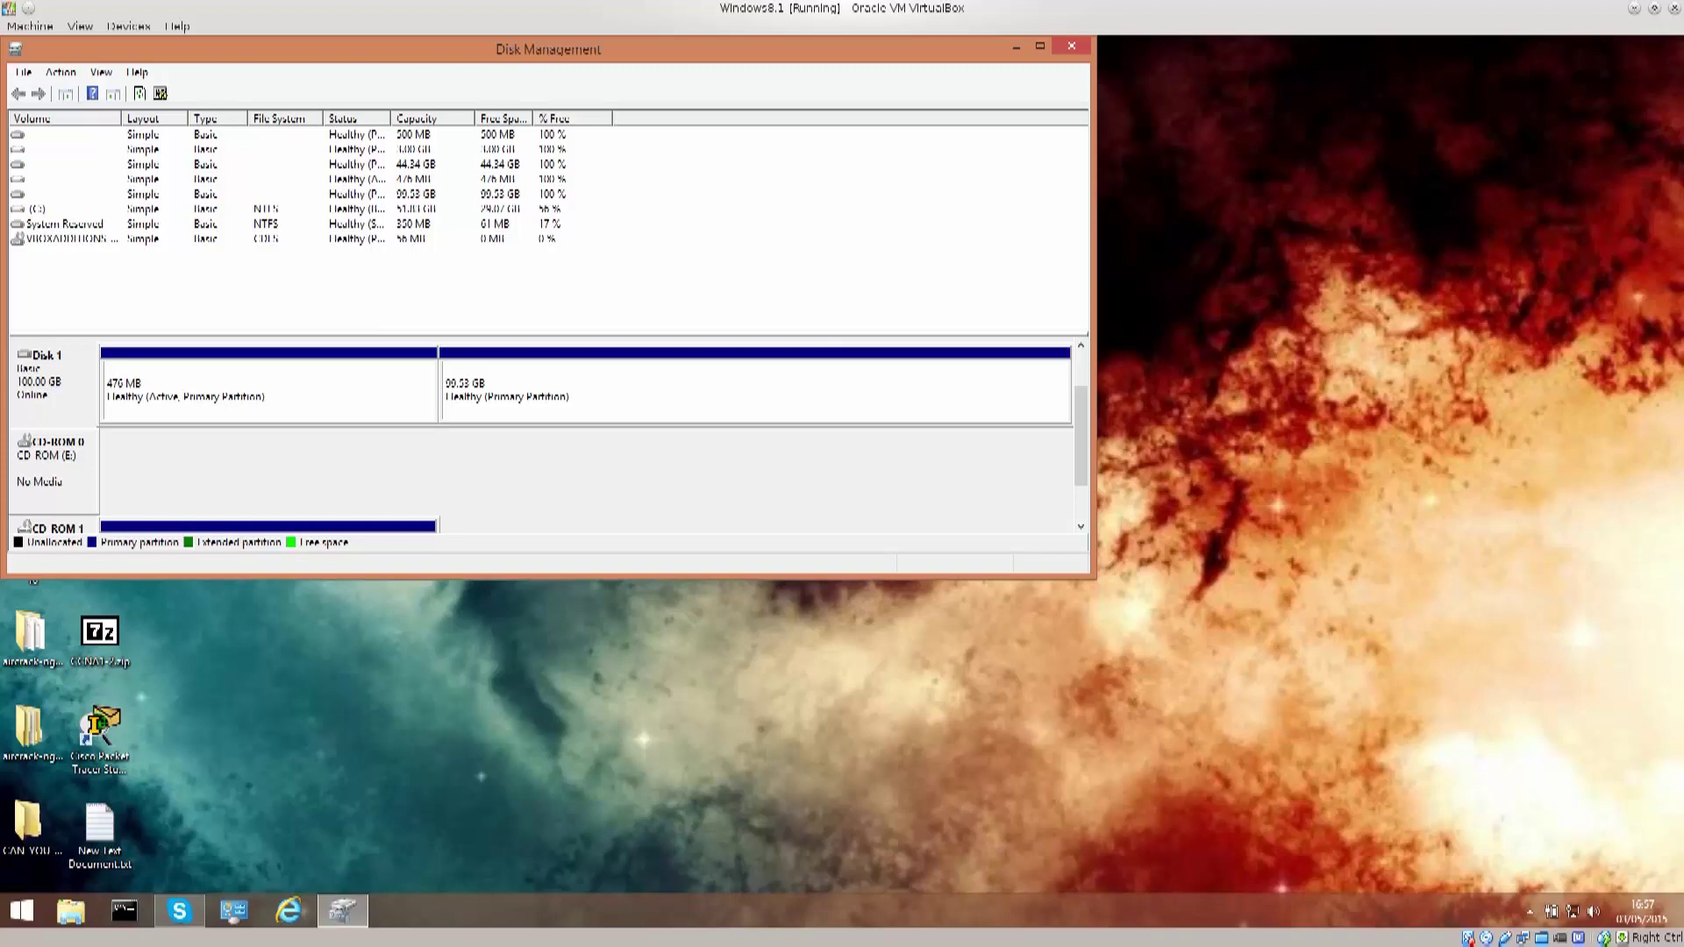
left_click(263, 390)
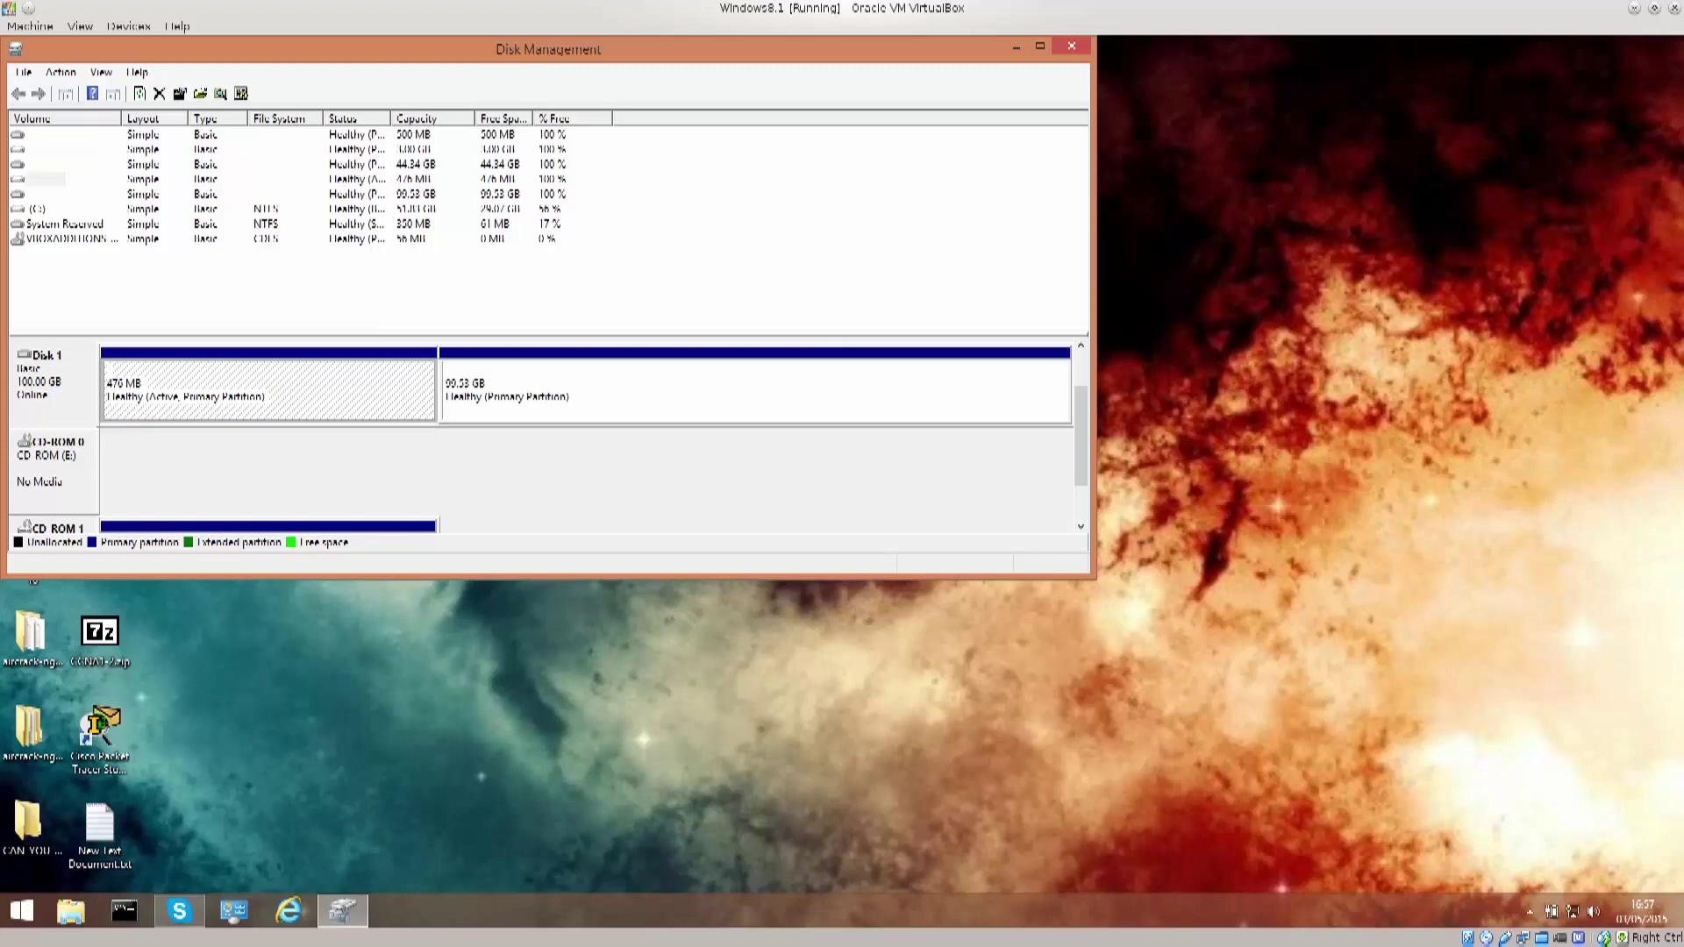
scroll(1081, 438, "down", 2)
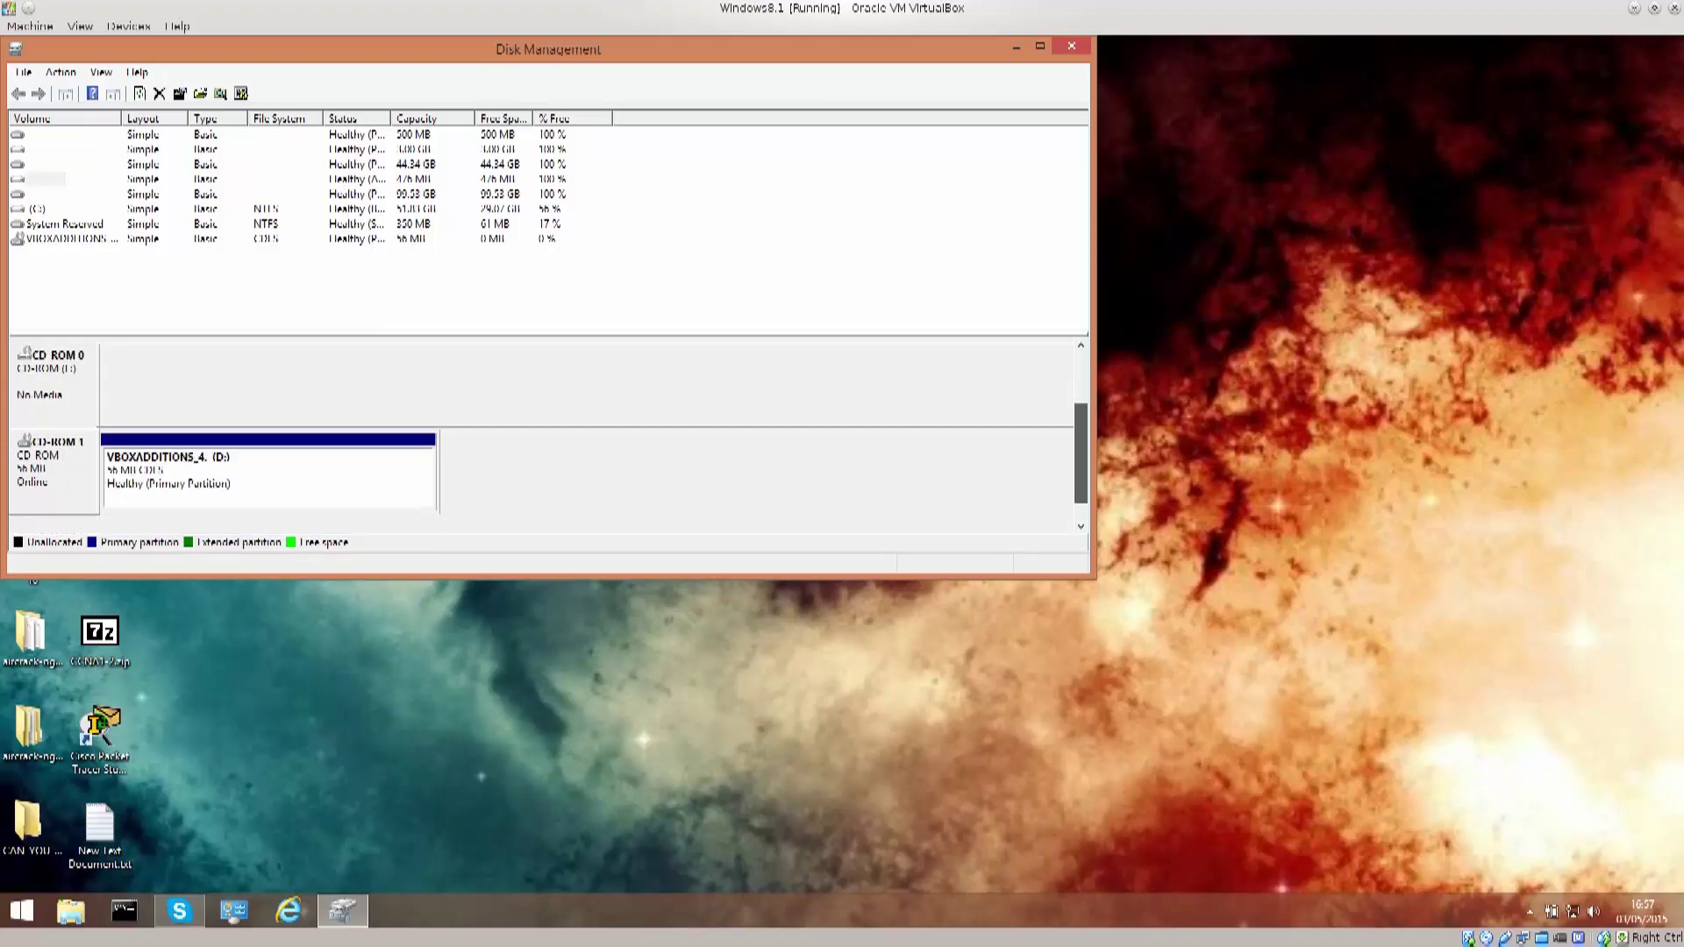
scroll(1081, 438, "up", 2)
scroll(544, 434, "up", 1)
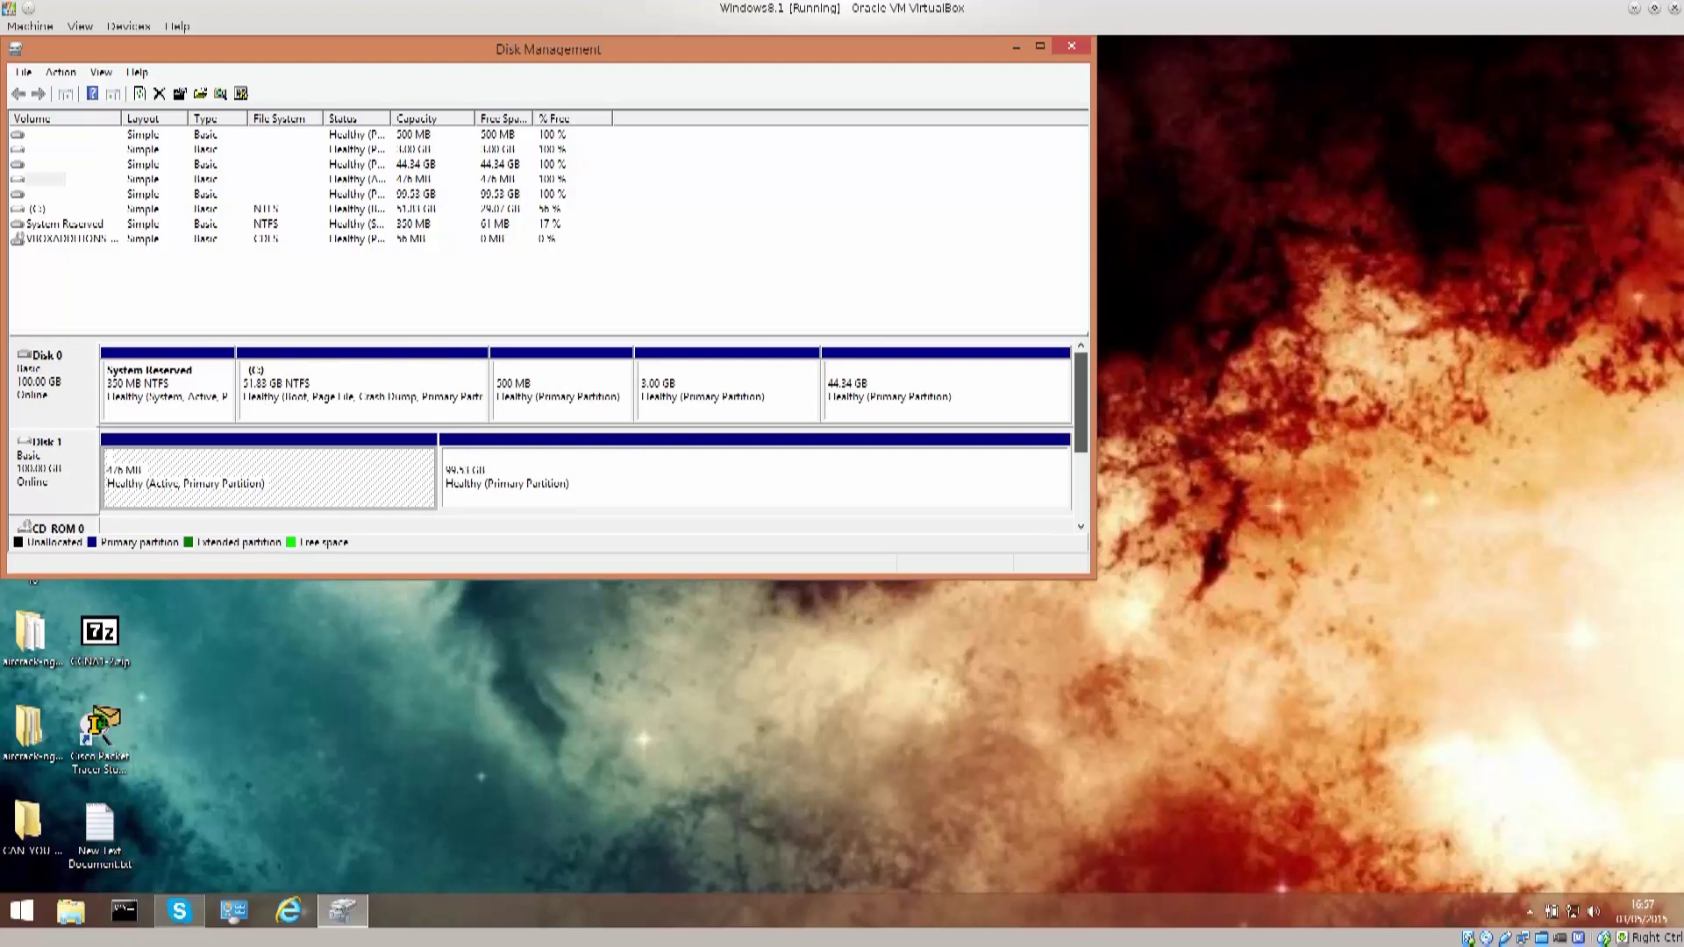
key("F5")
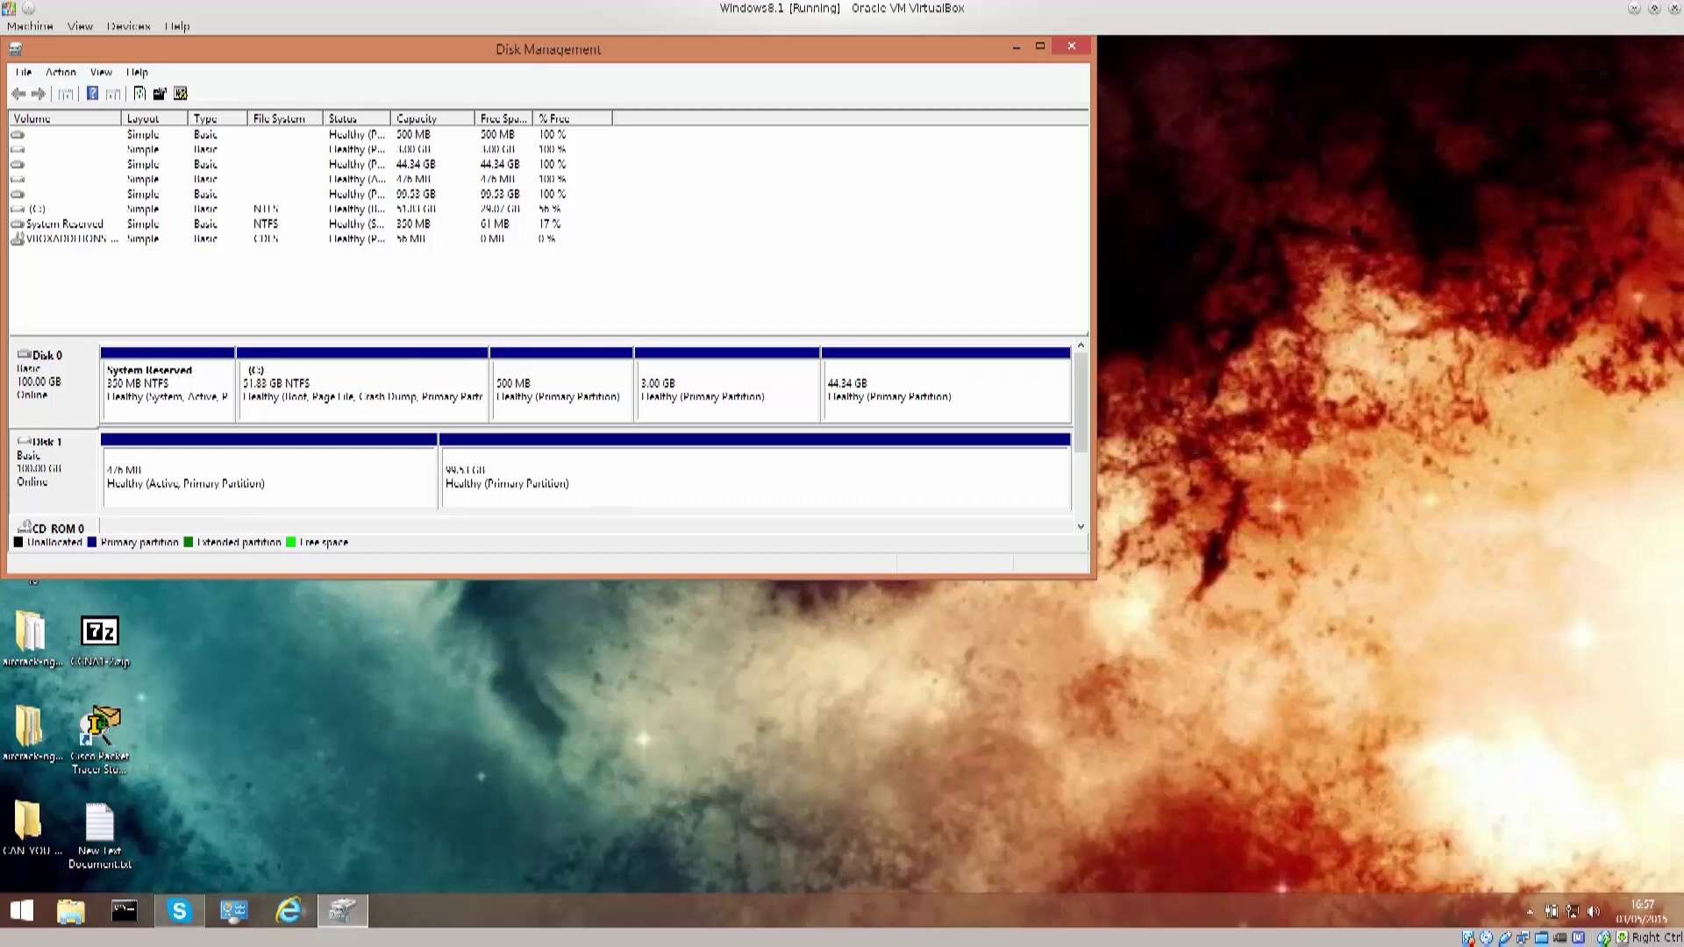
left_click(263, 478)
left_click(754, 478)
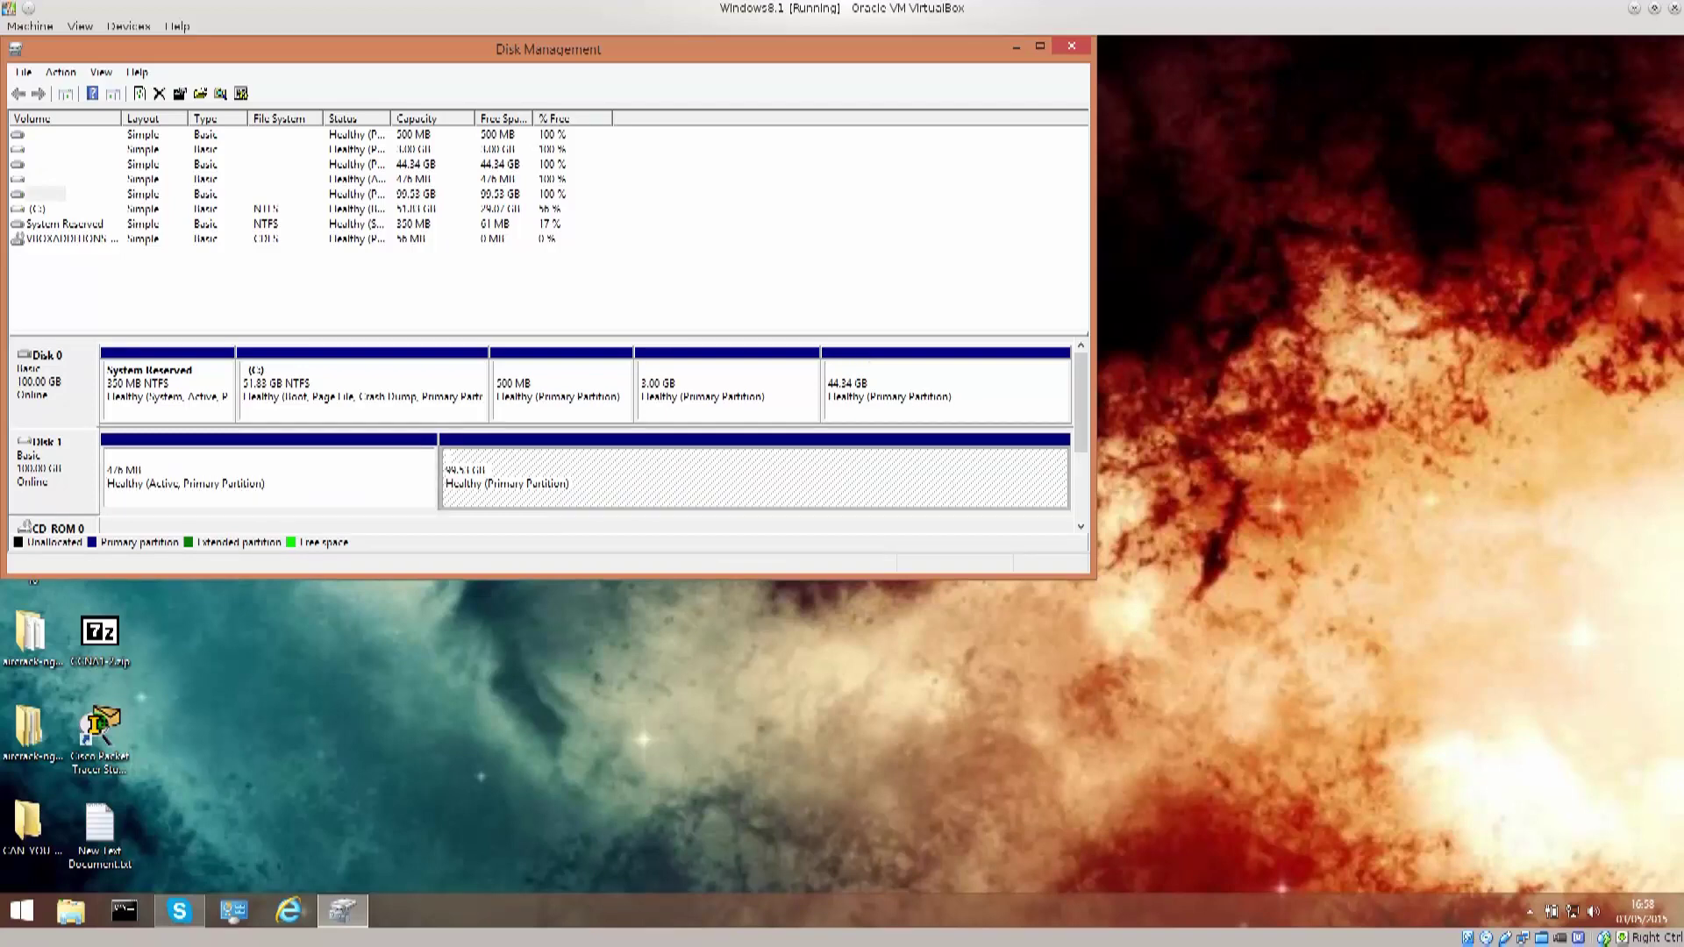
Step: Widen Disk Management and select the System Reserved, 99.51 GB and 3.00 GB partitions to read their details
left_click_drag(1093, 547, 1568, 524)
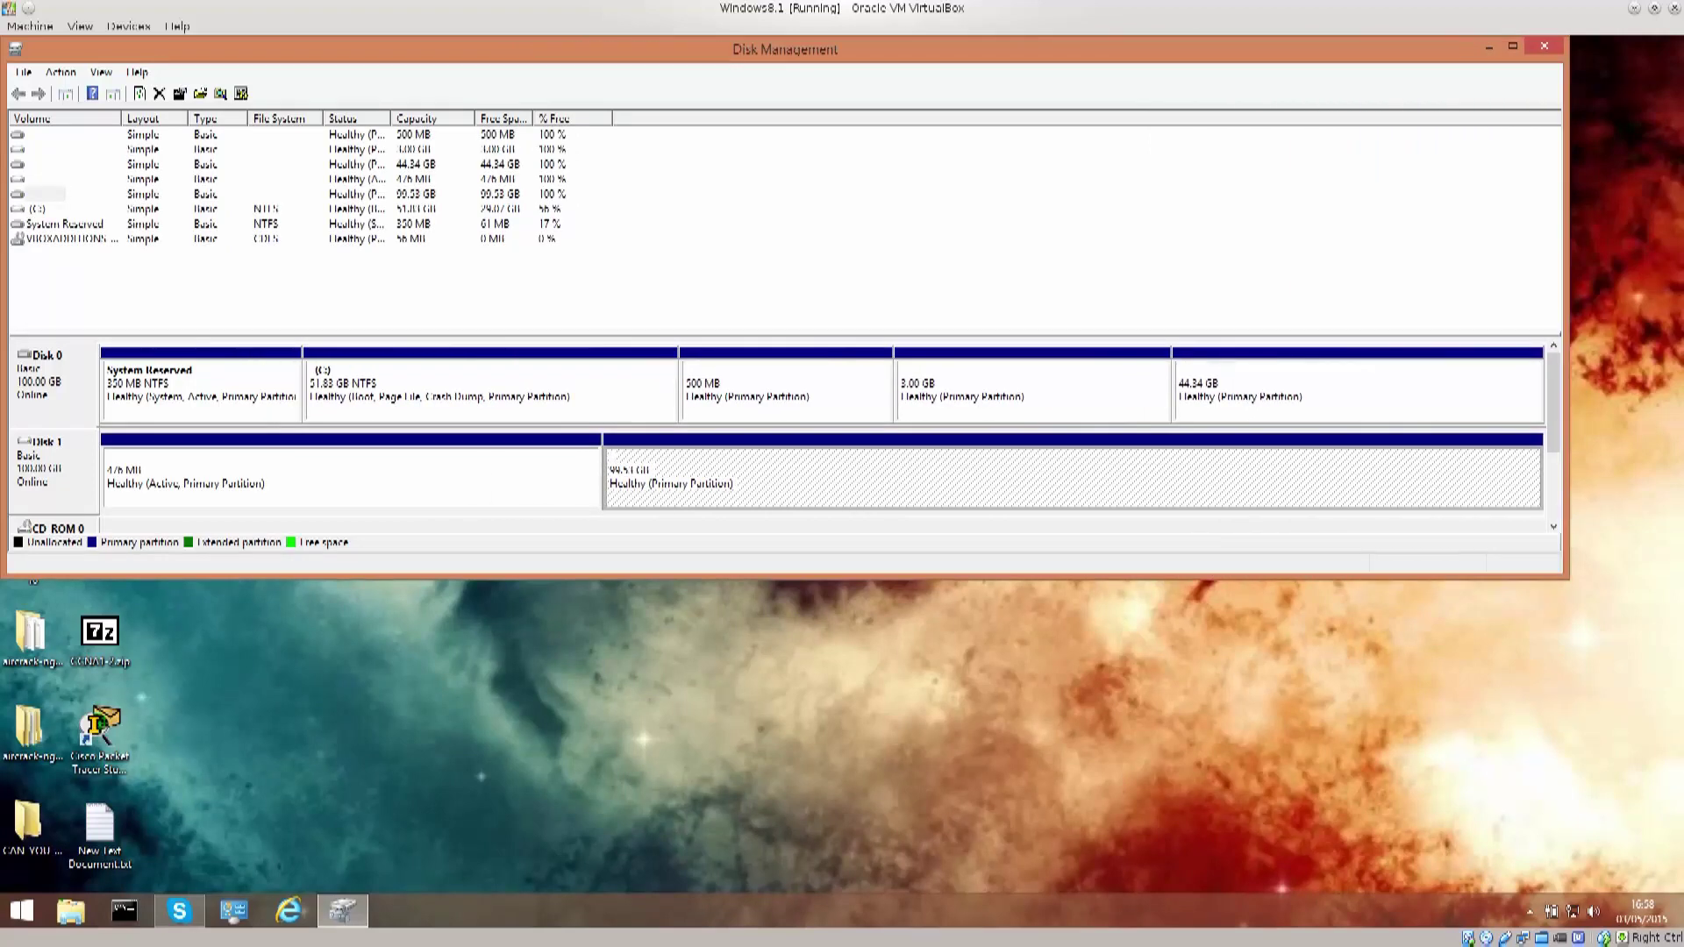
left_click(204, 397)
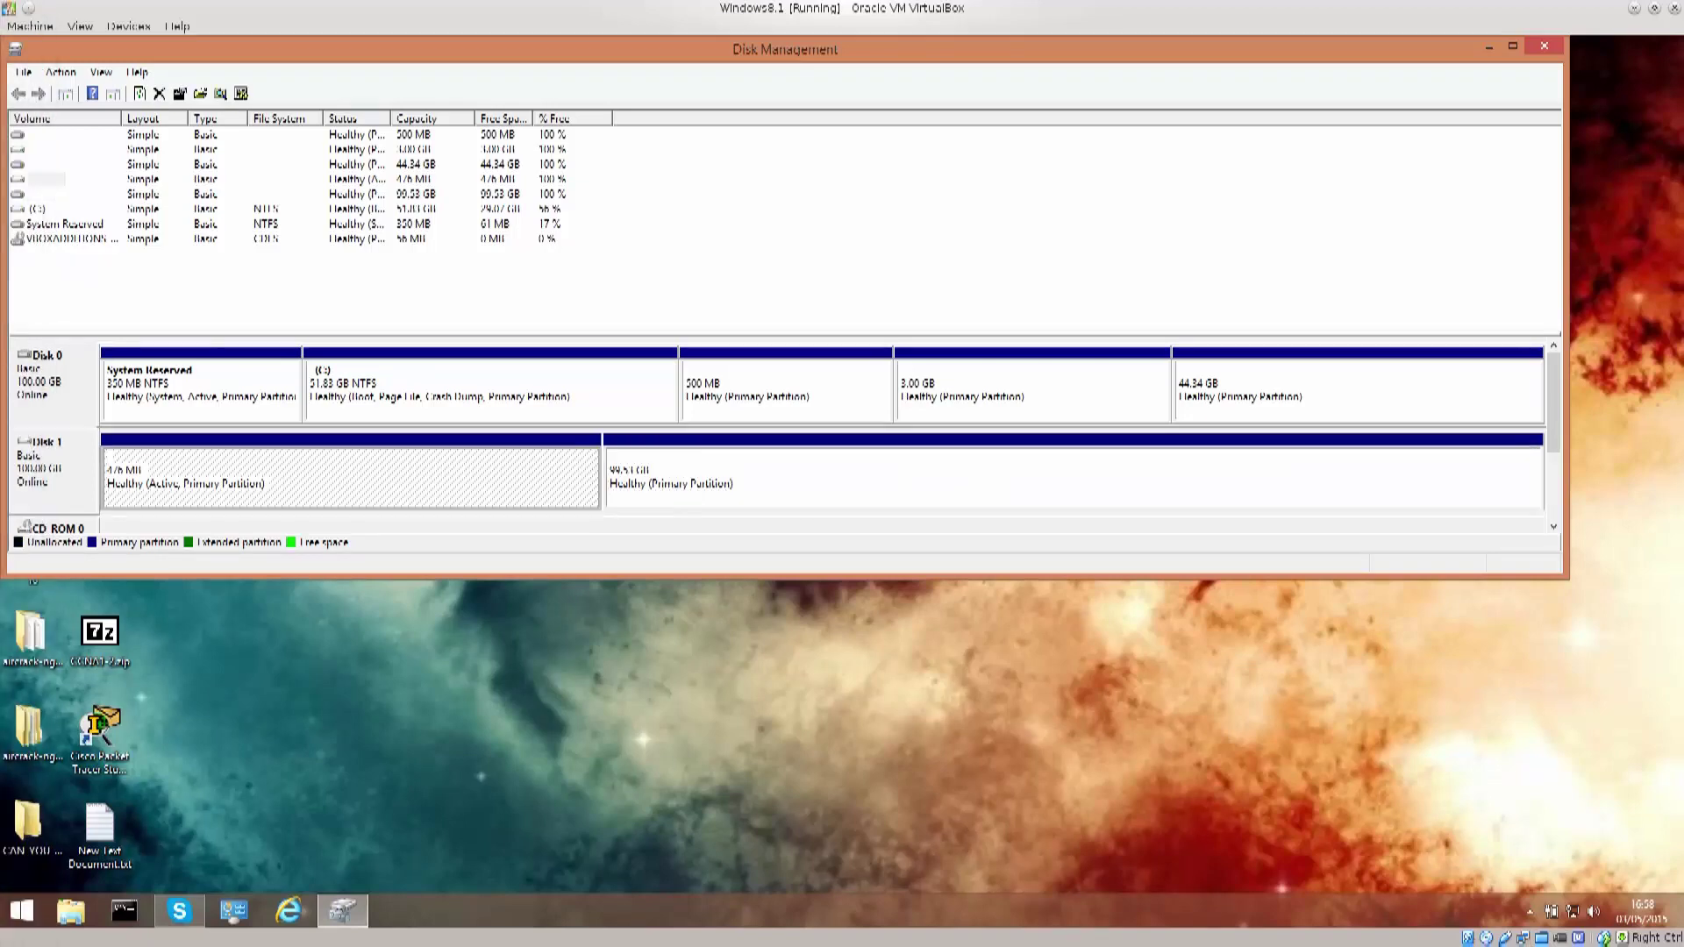
left_click(1070, 478)
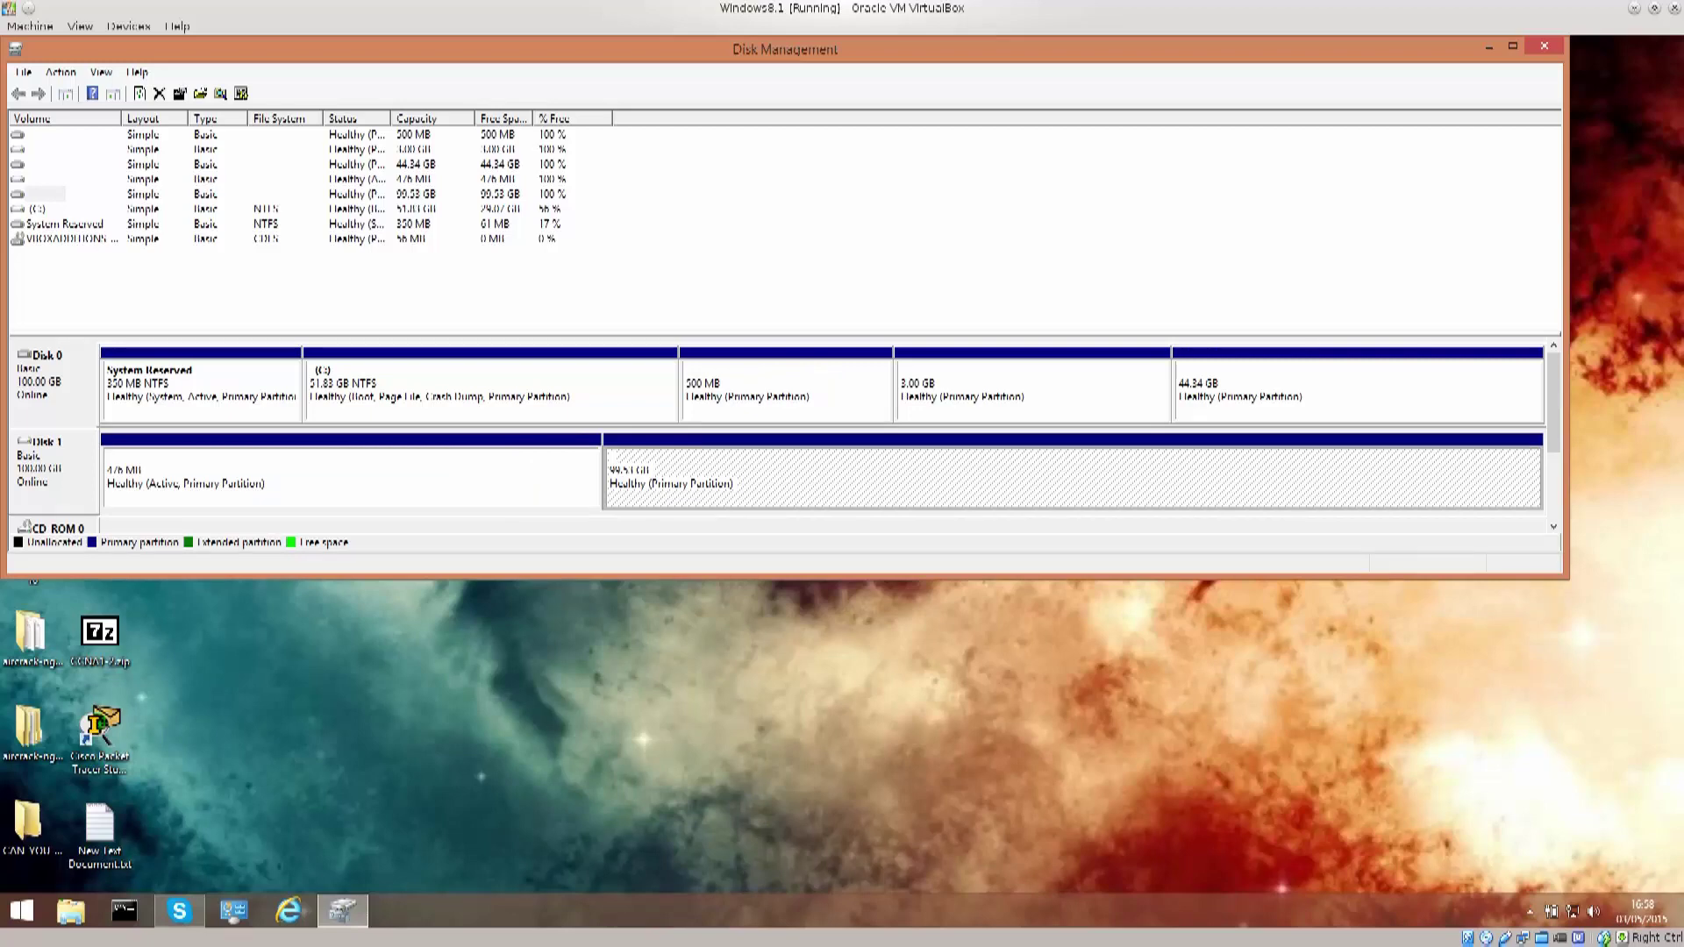
key("Up")
key("Left")
key("Left")
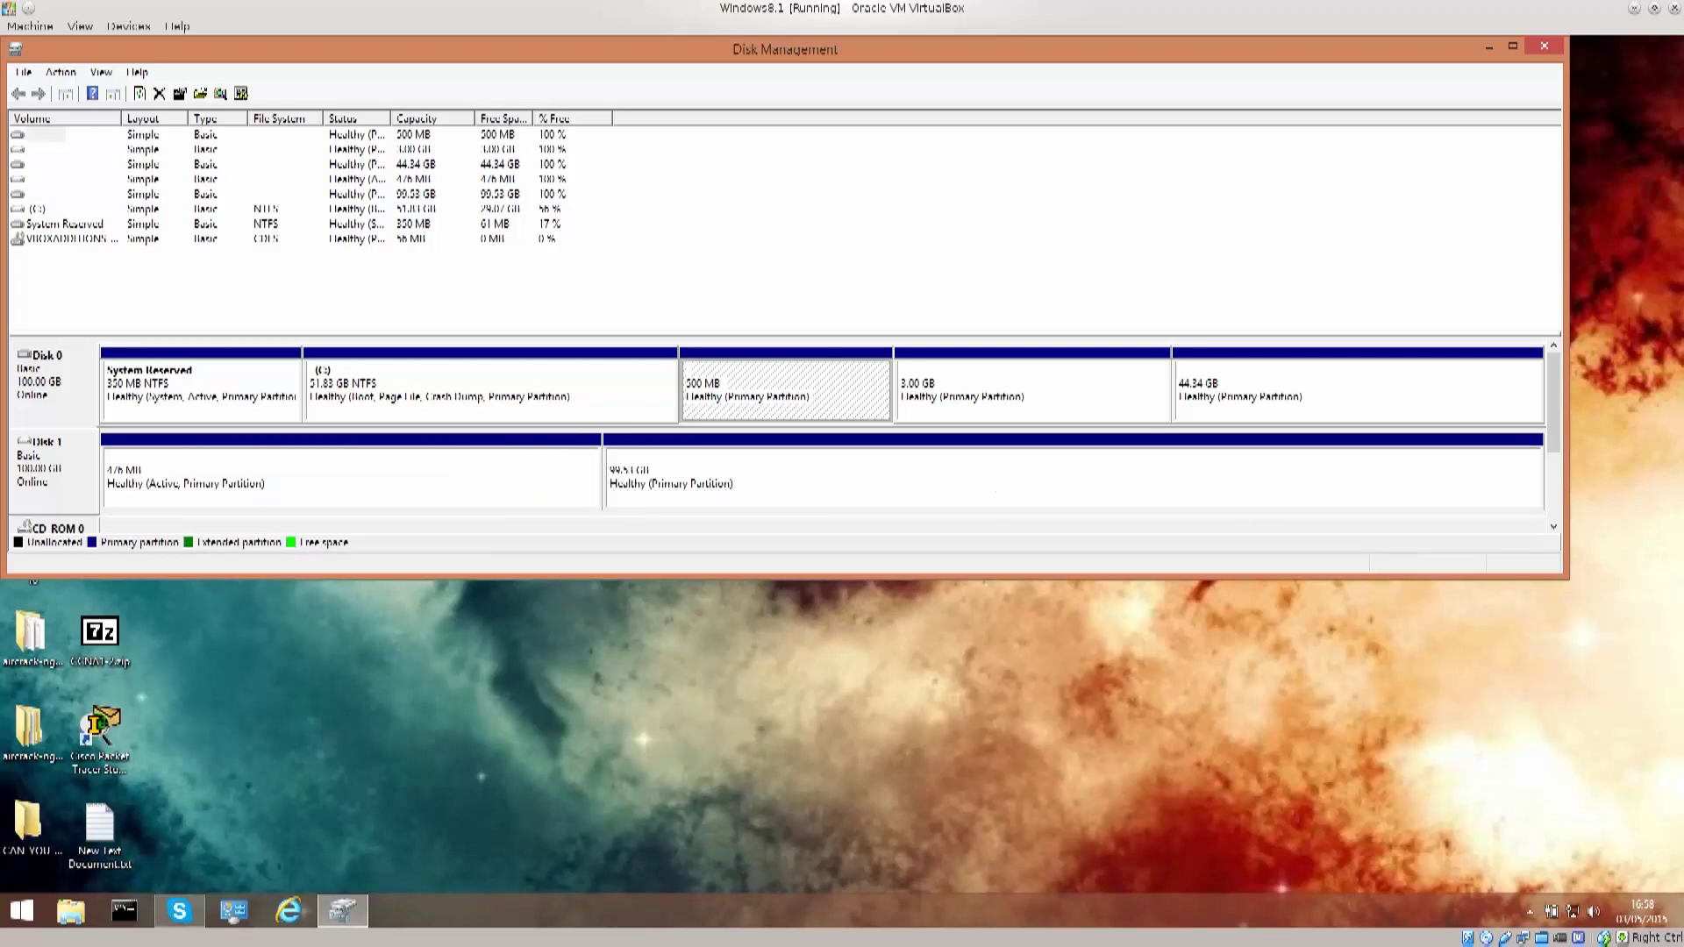
left_click(1031, 390)
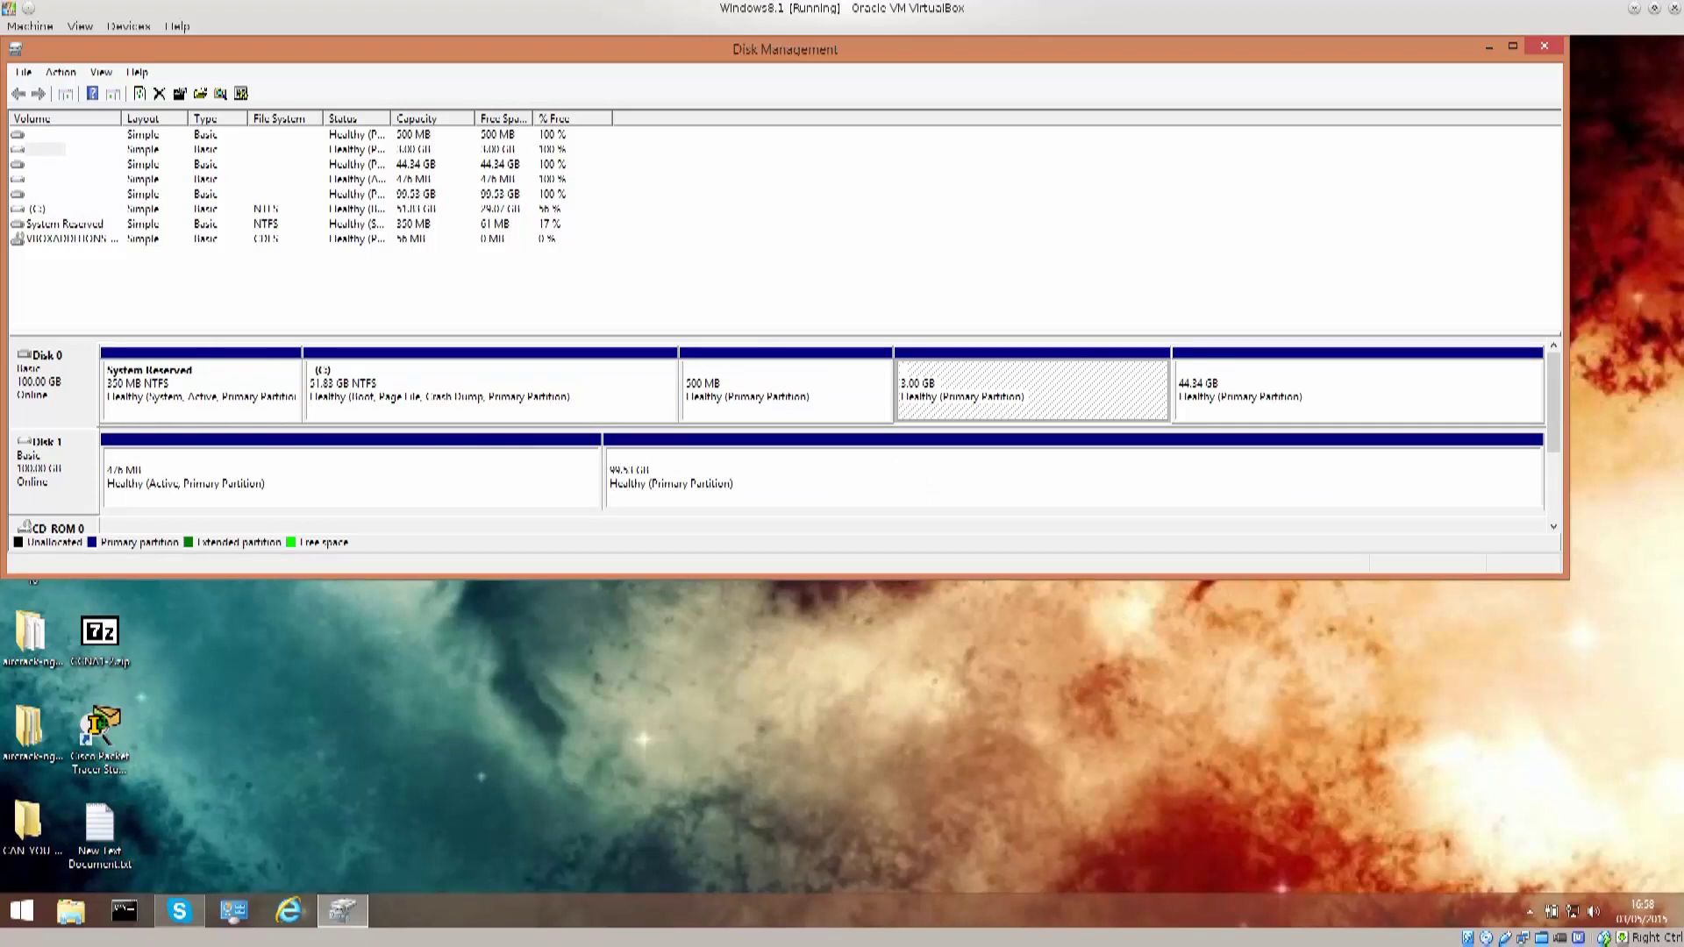
right_click(1287, 385)
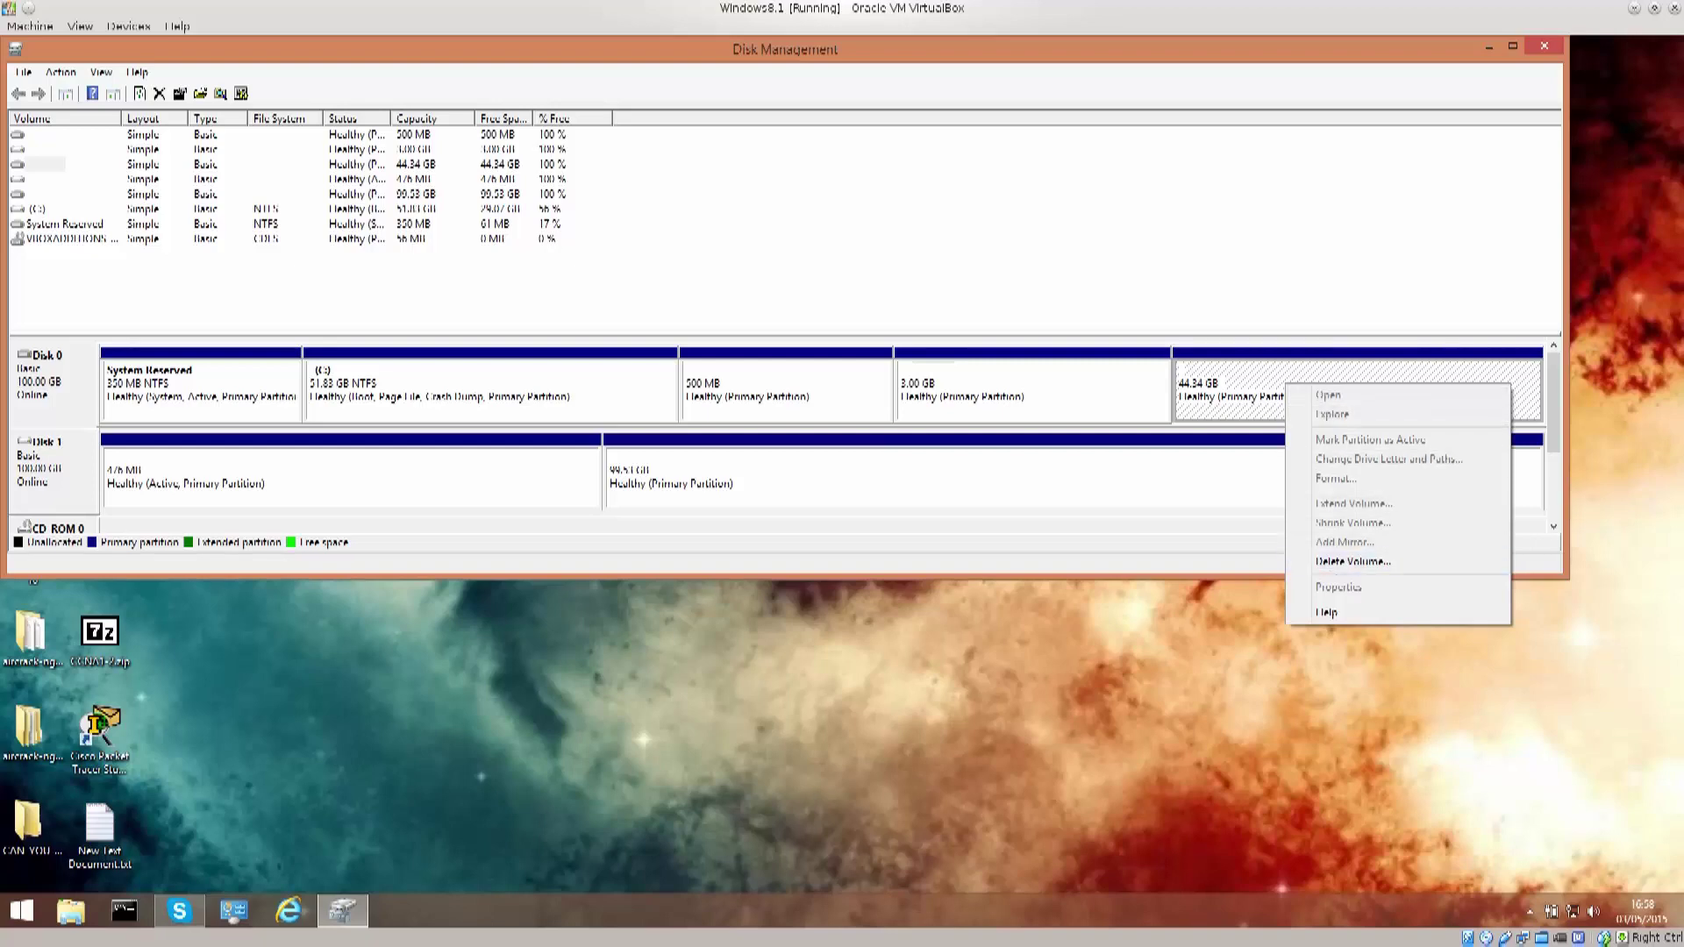
left_click(1031, 390)
right_click(1037, 393)
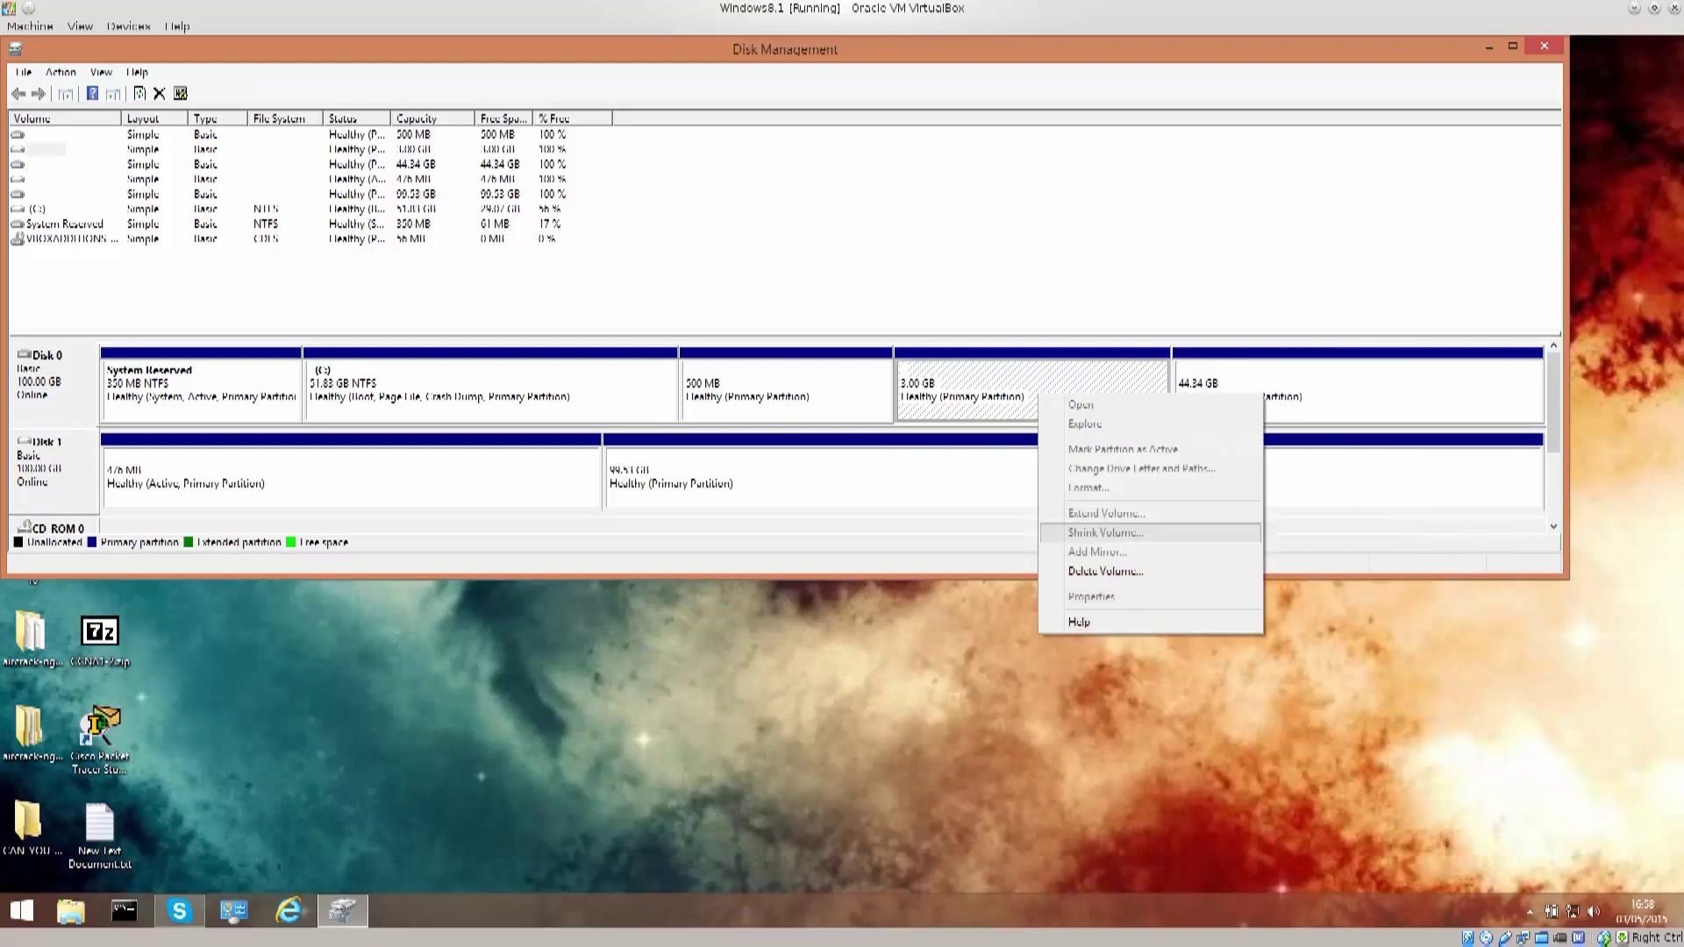
right_click(558, 388)
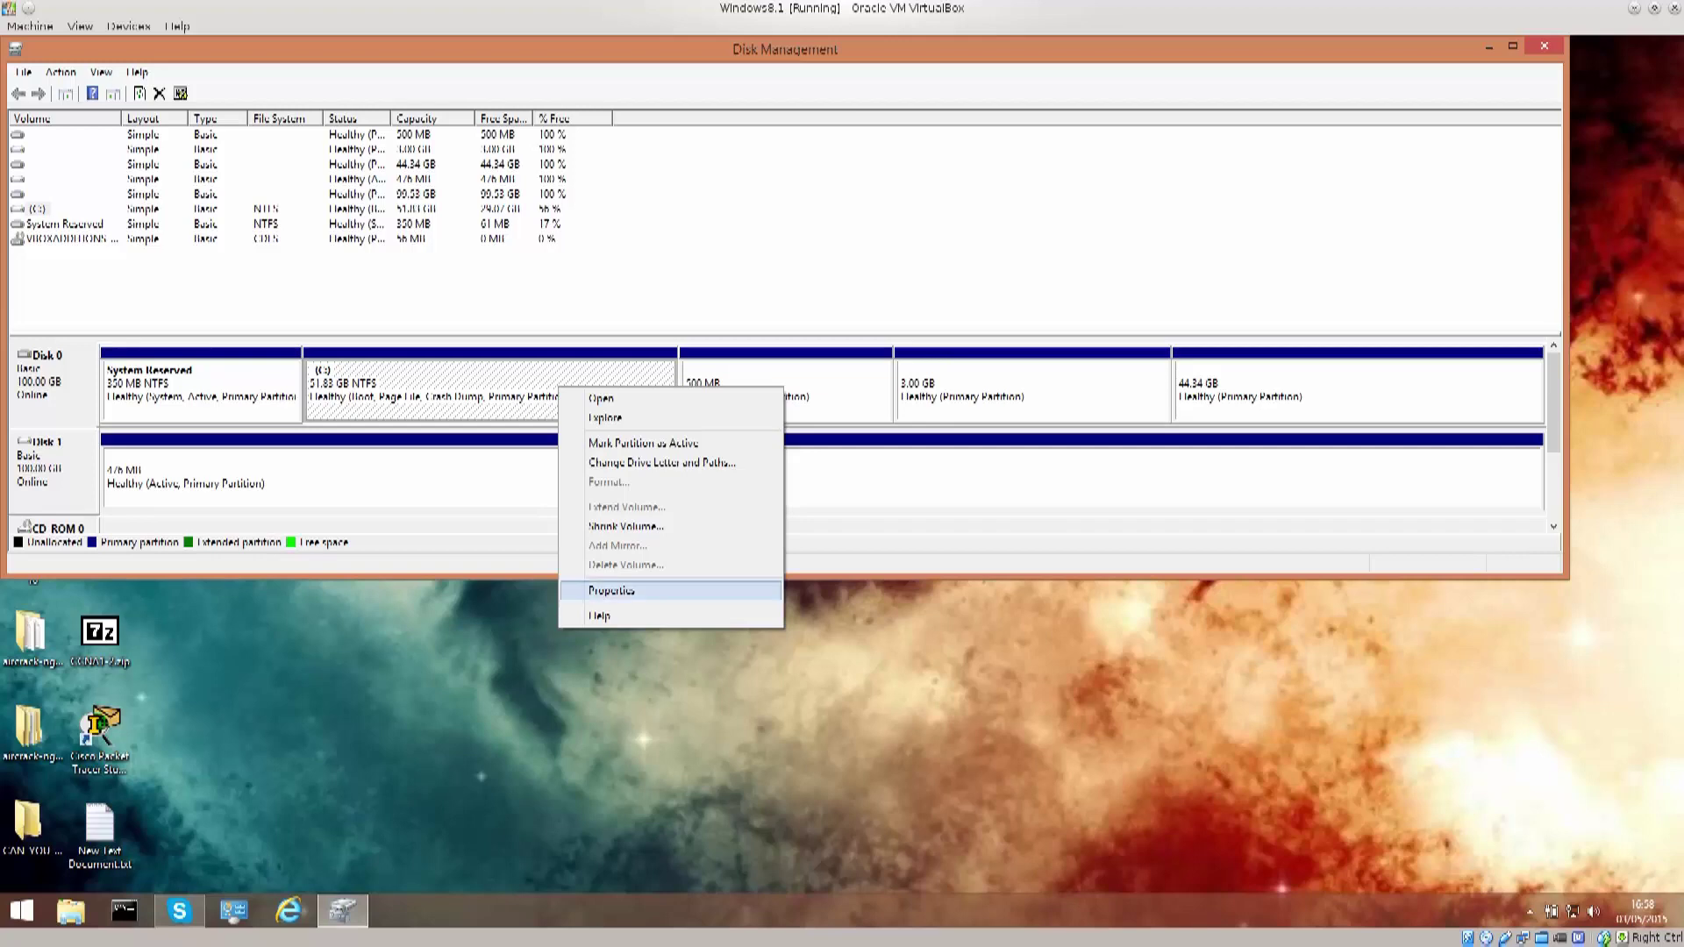
left_click(625, 526)
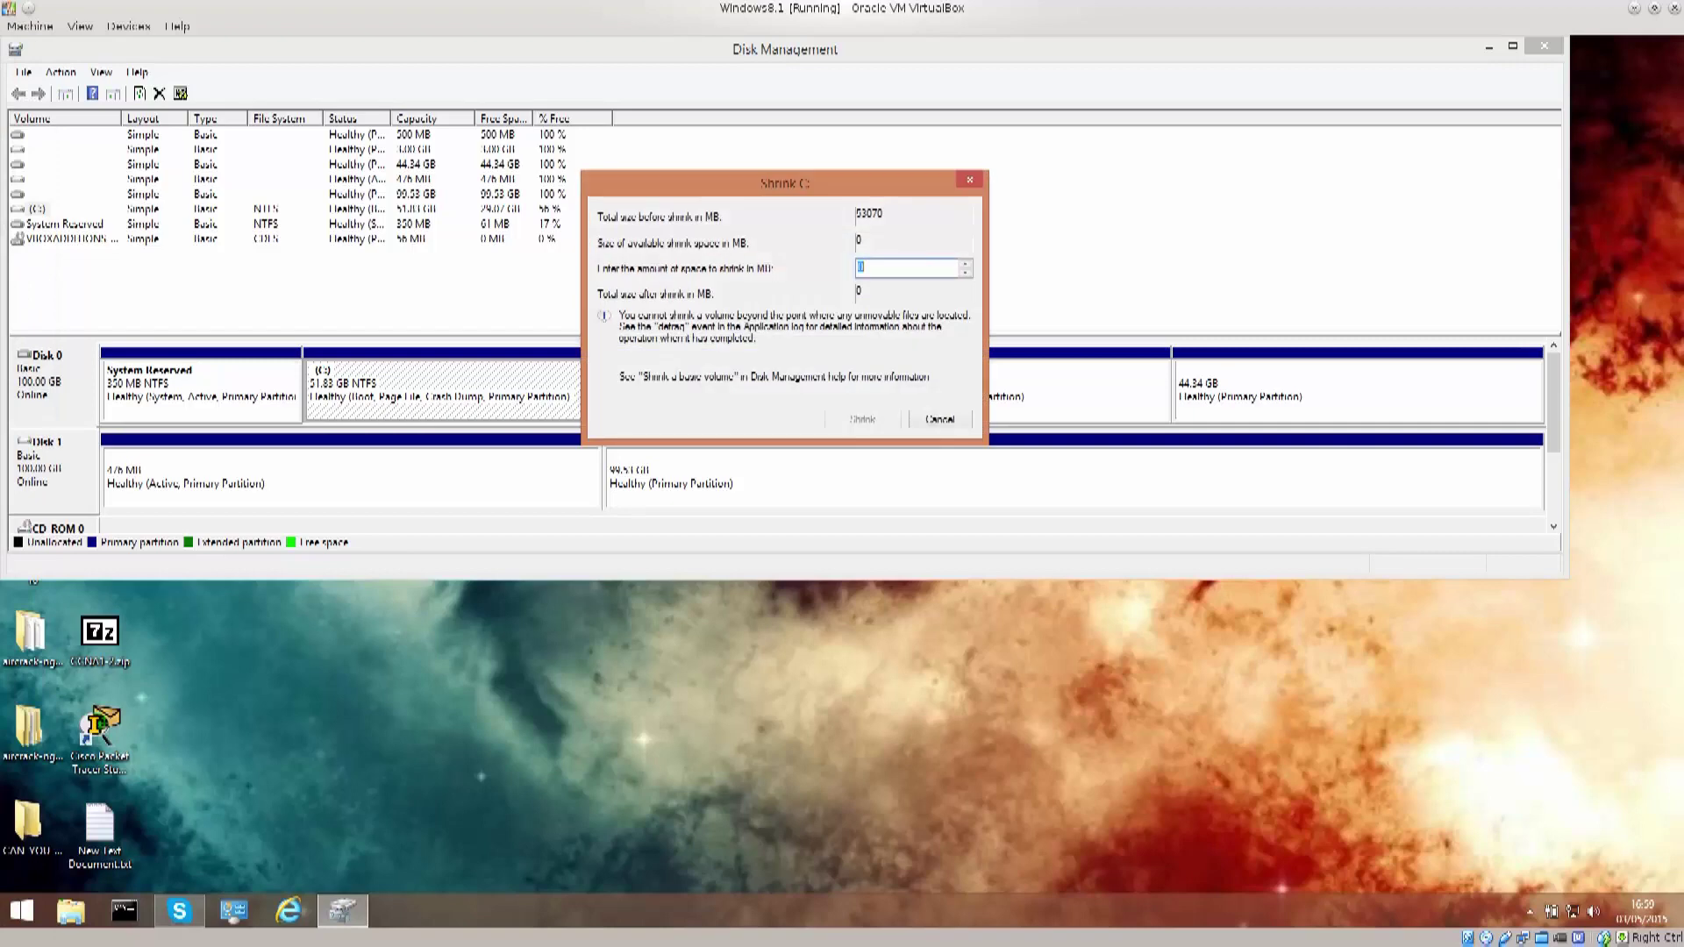
left_click_drag(785, 182, 739, 457)
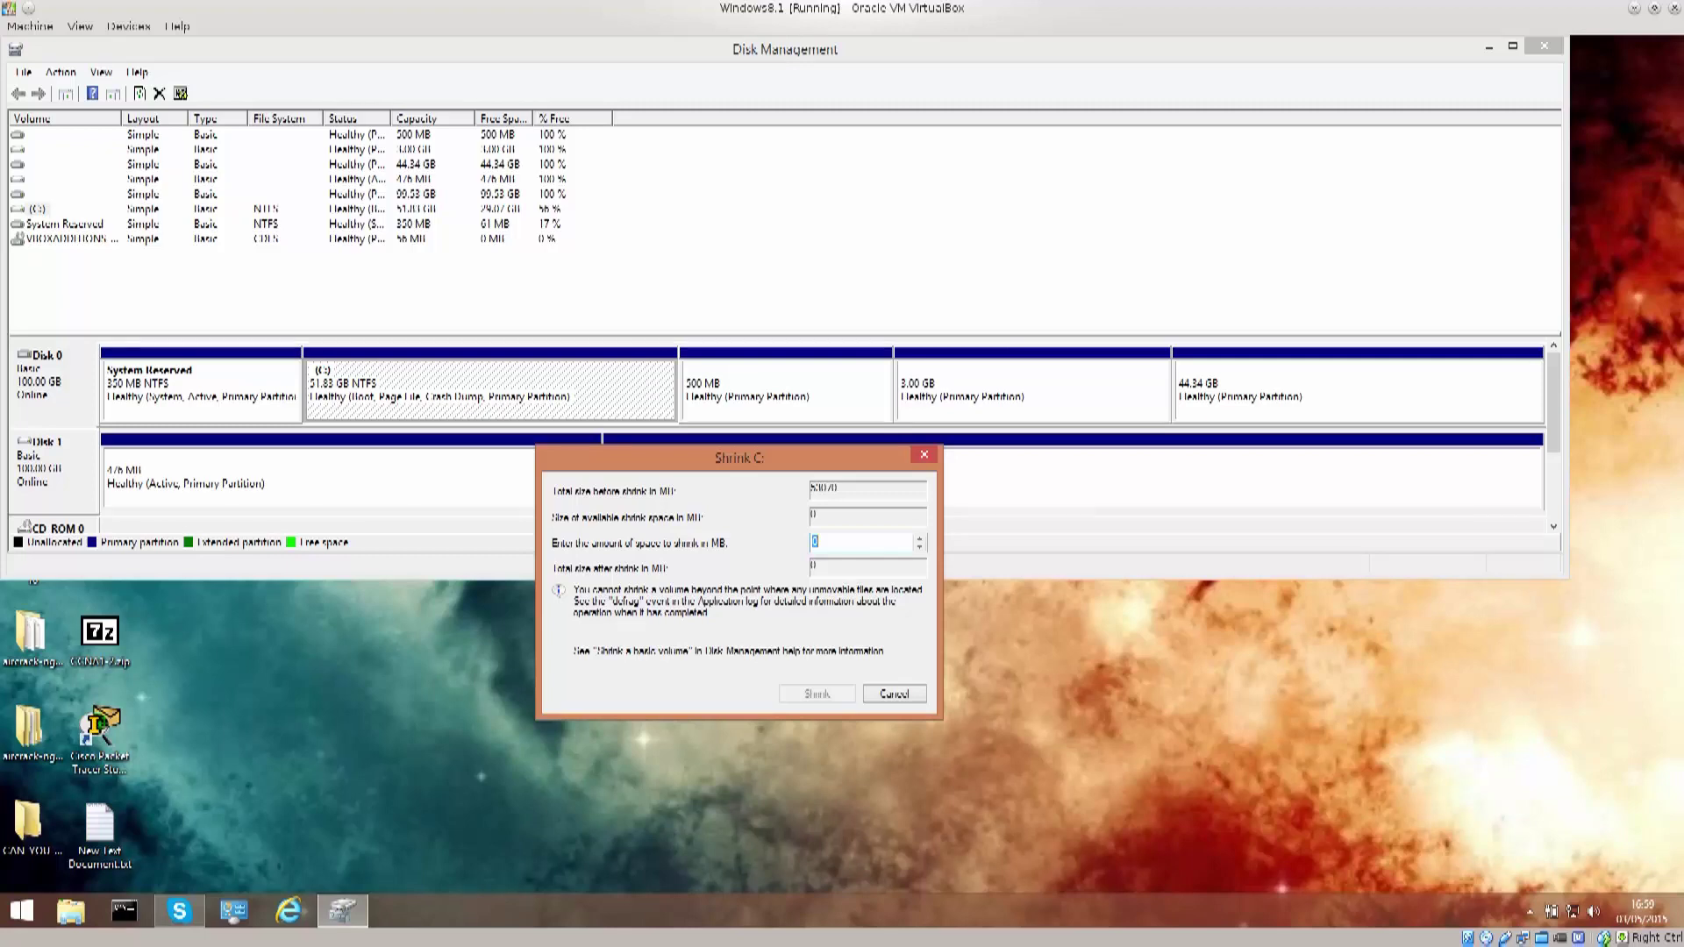
left_click(815, 542)
key("Escape")
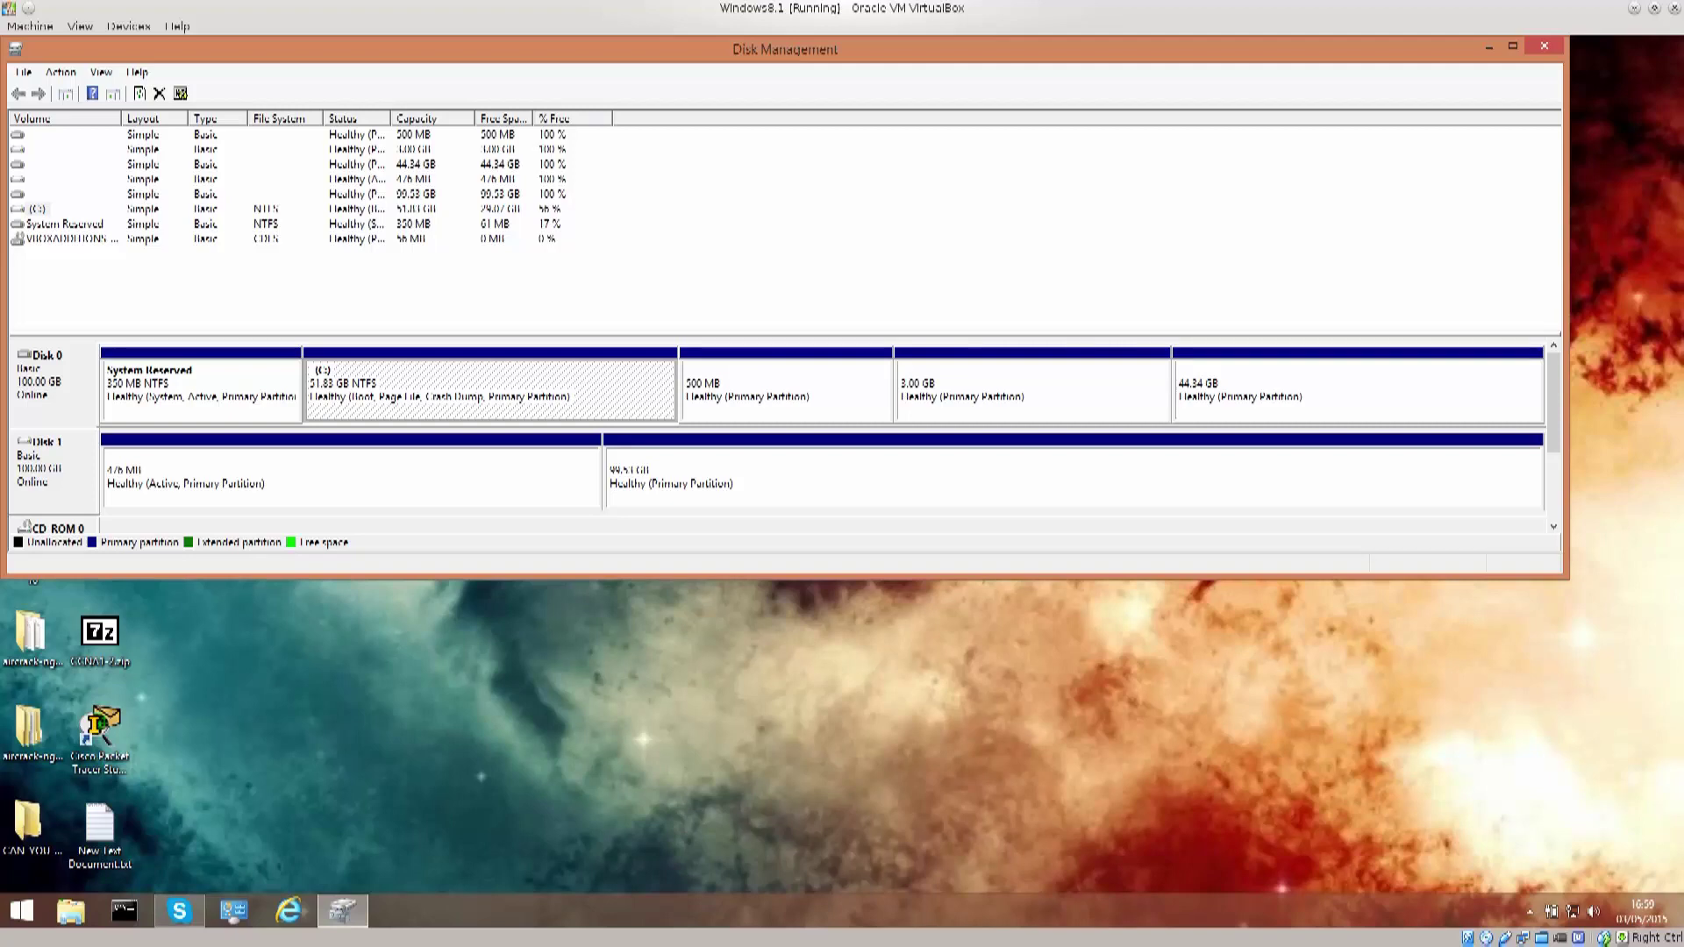
Step: Inspect Disk 1's 99.51 GB and 476 MB partitions, then close Disk Management
left_click(1072, 478)
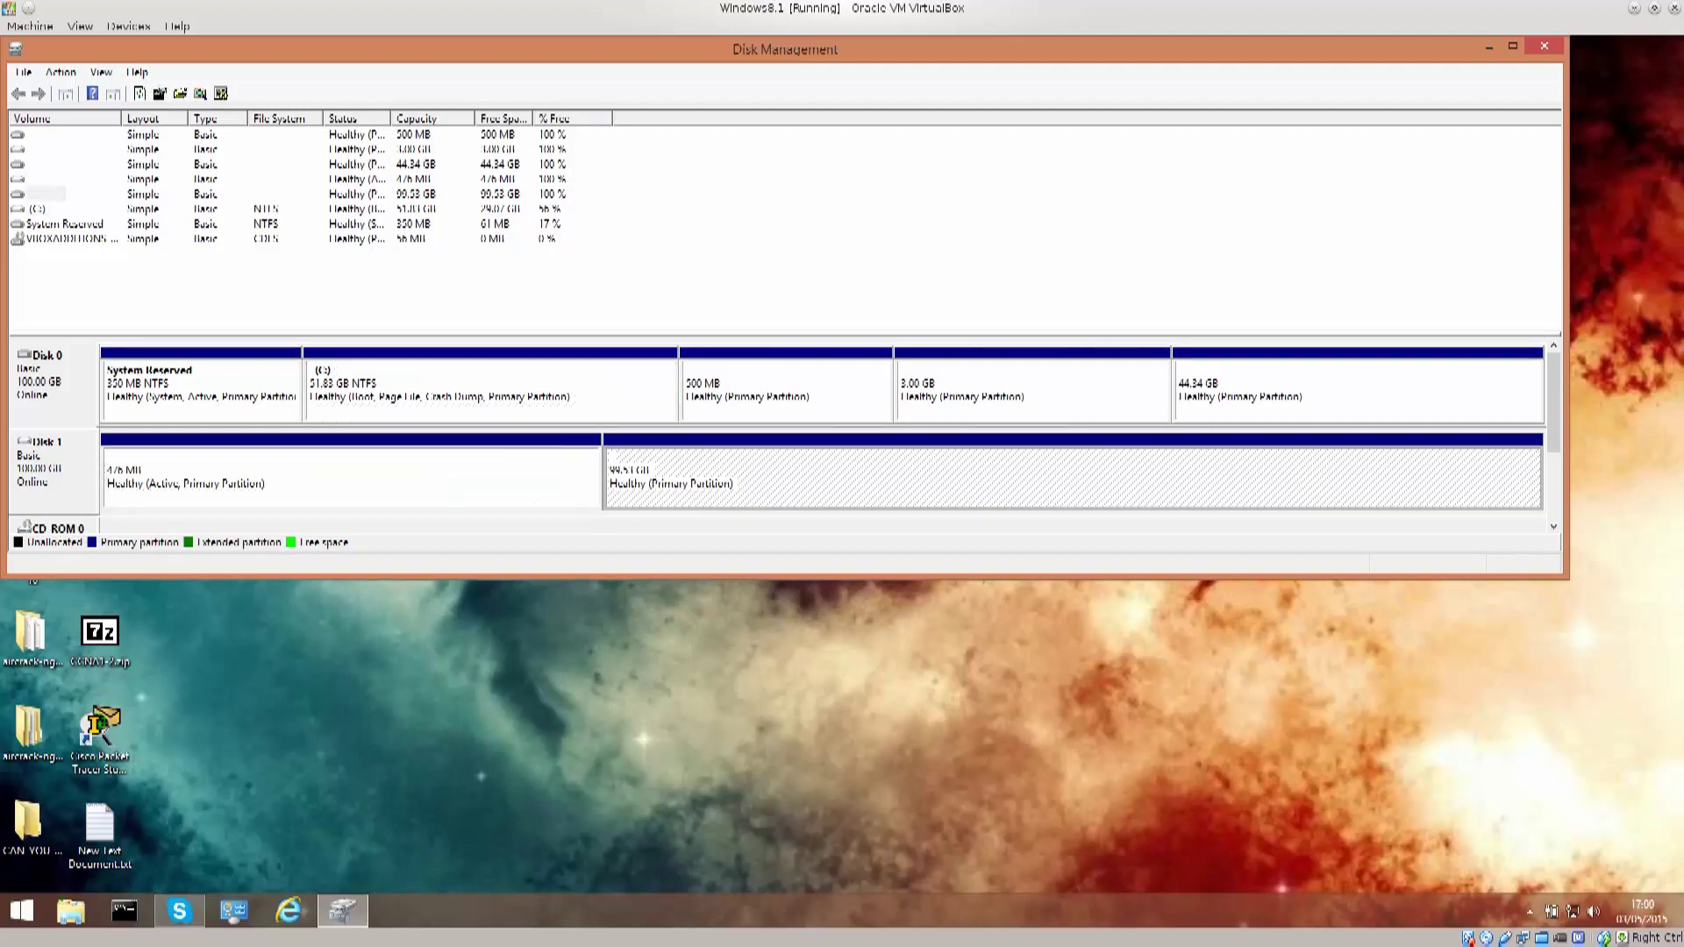
left_click(350, 478)
left_click(1072, 478)
left_click(1543, 46)
Step: Restart the Windows 8.1 guest from the Start screen's power options
mouse_move(19, 384)
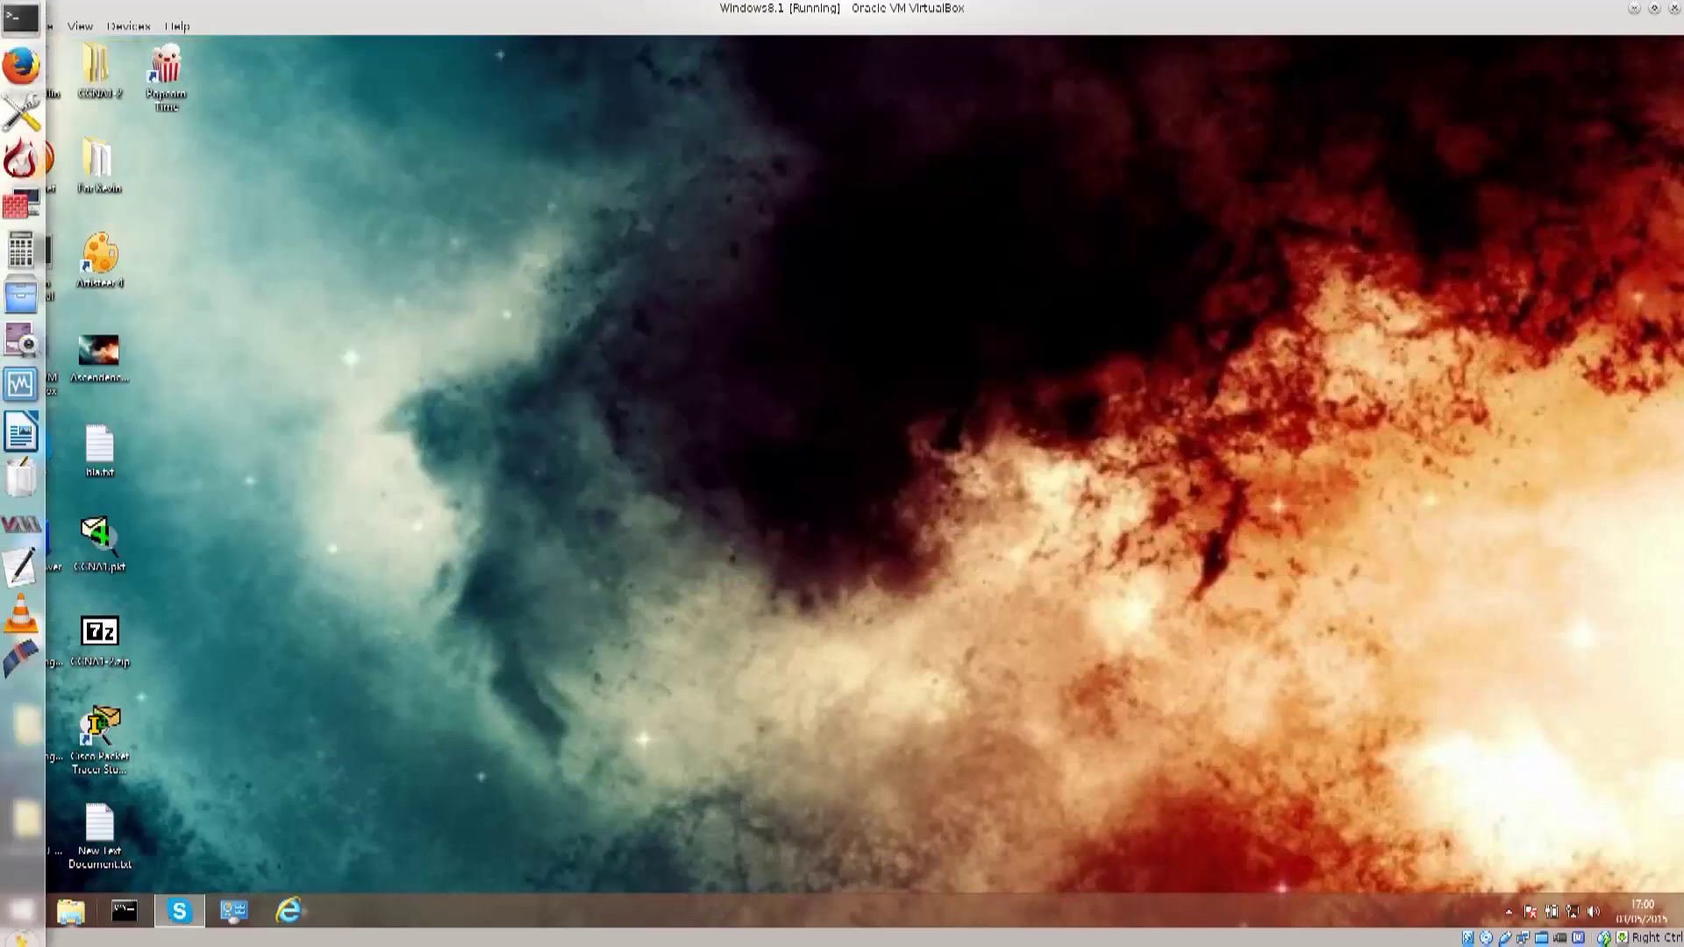
left_click(20, 911)
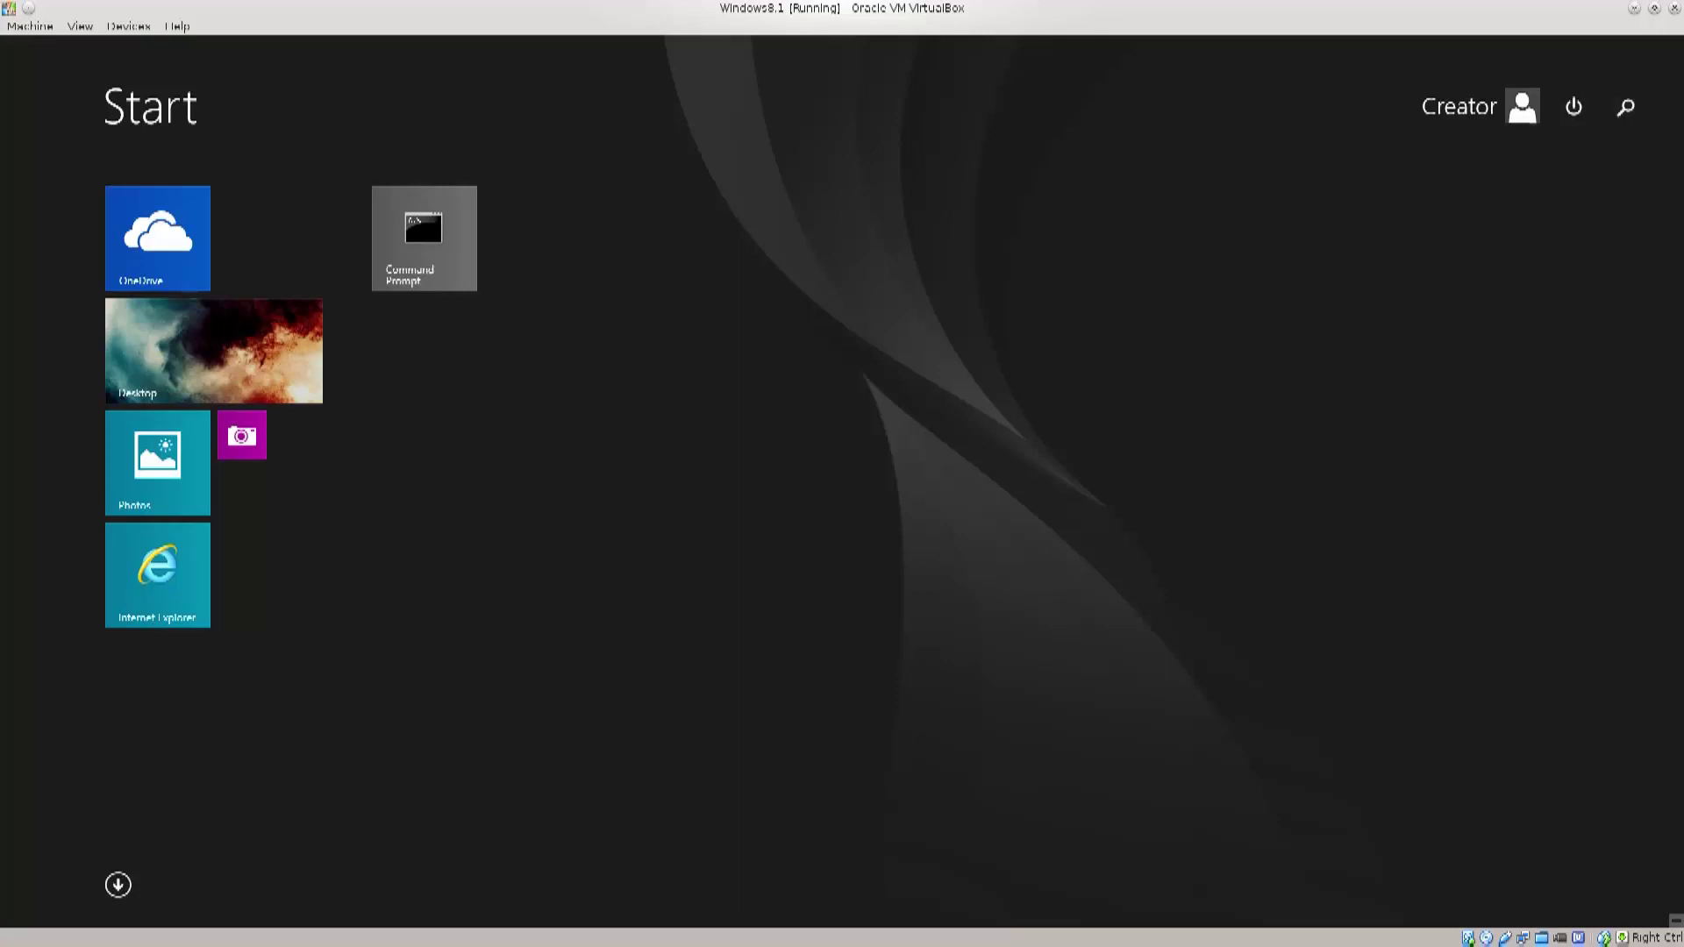
left_click(1573, 106)
left_click(1559, 188)
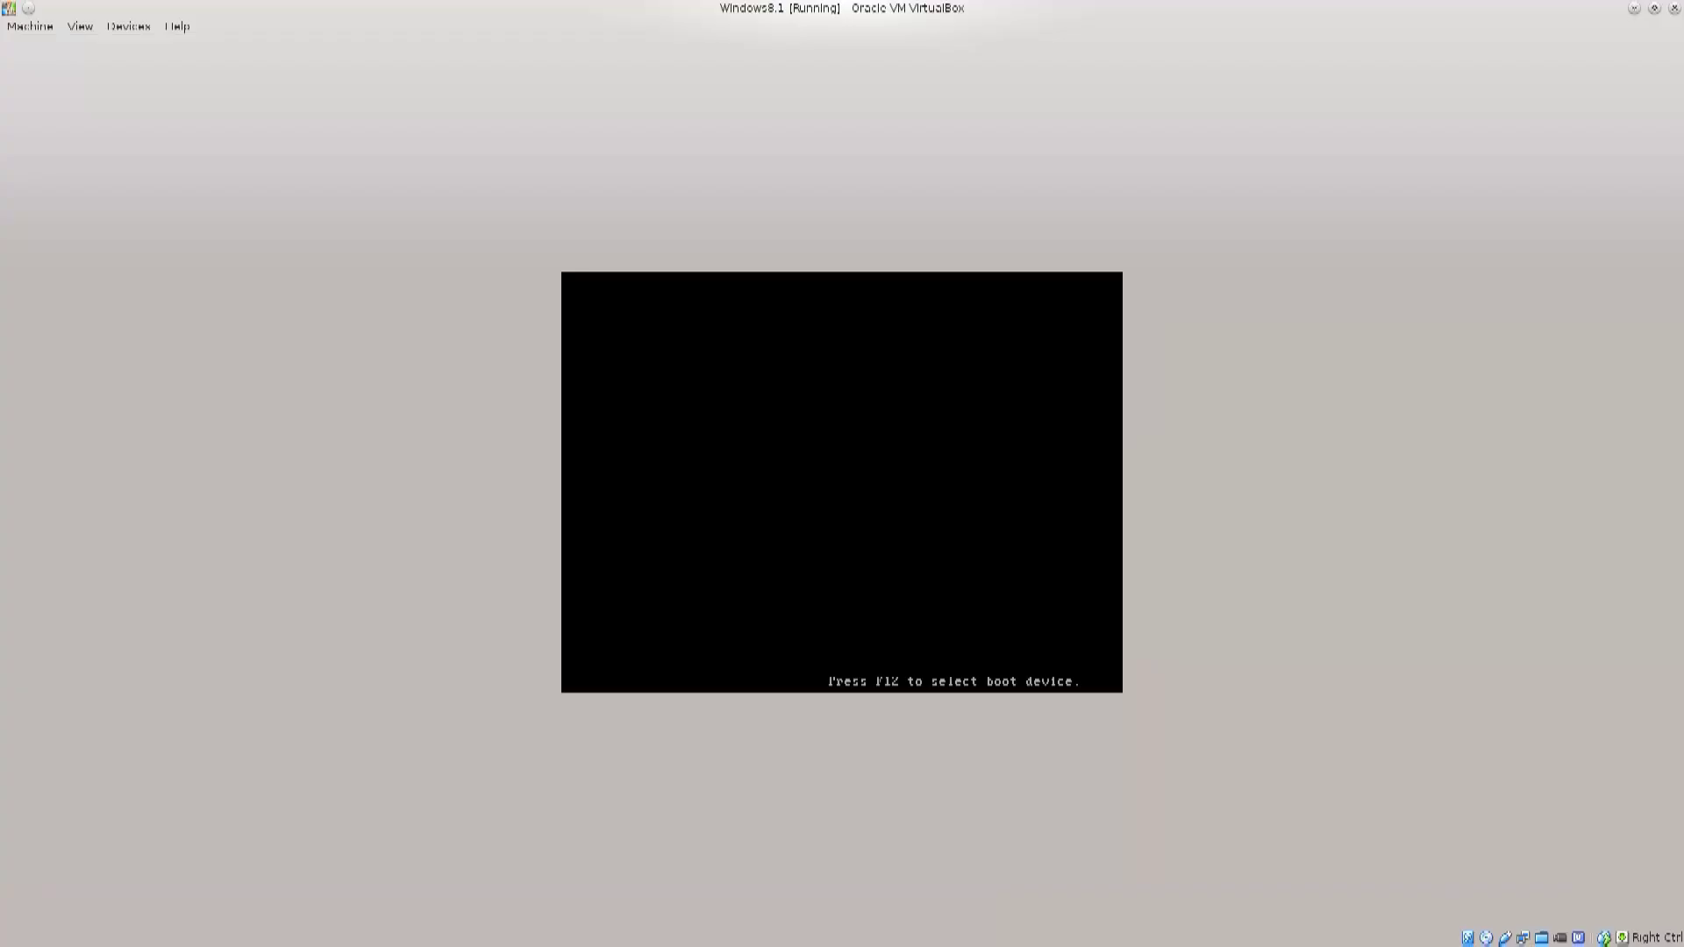
Step: Open the VirtualBox temporary boot-device menu with F12 at the BIOS prompt
key("F12")
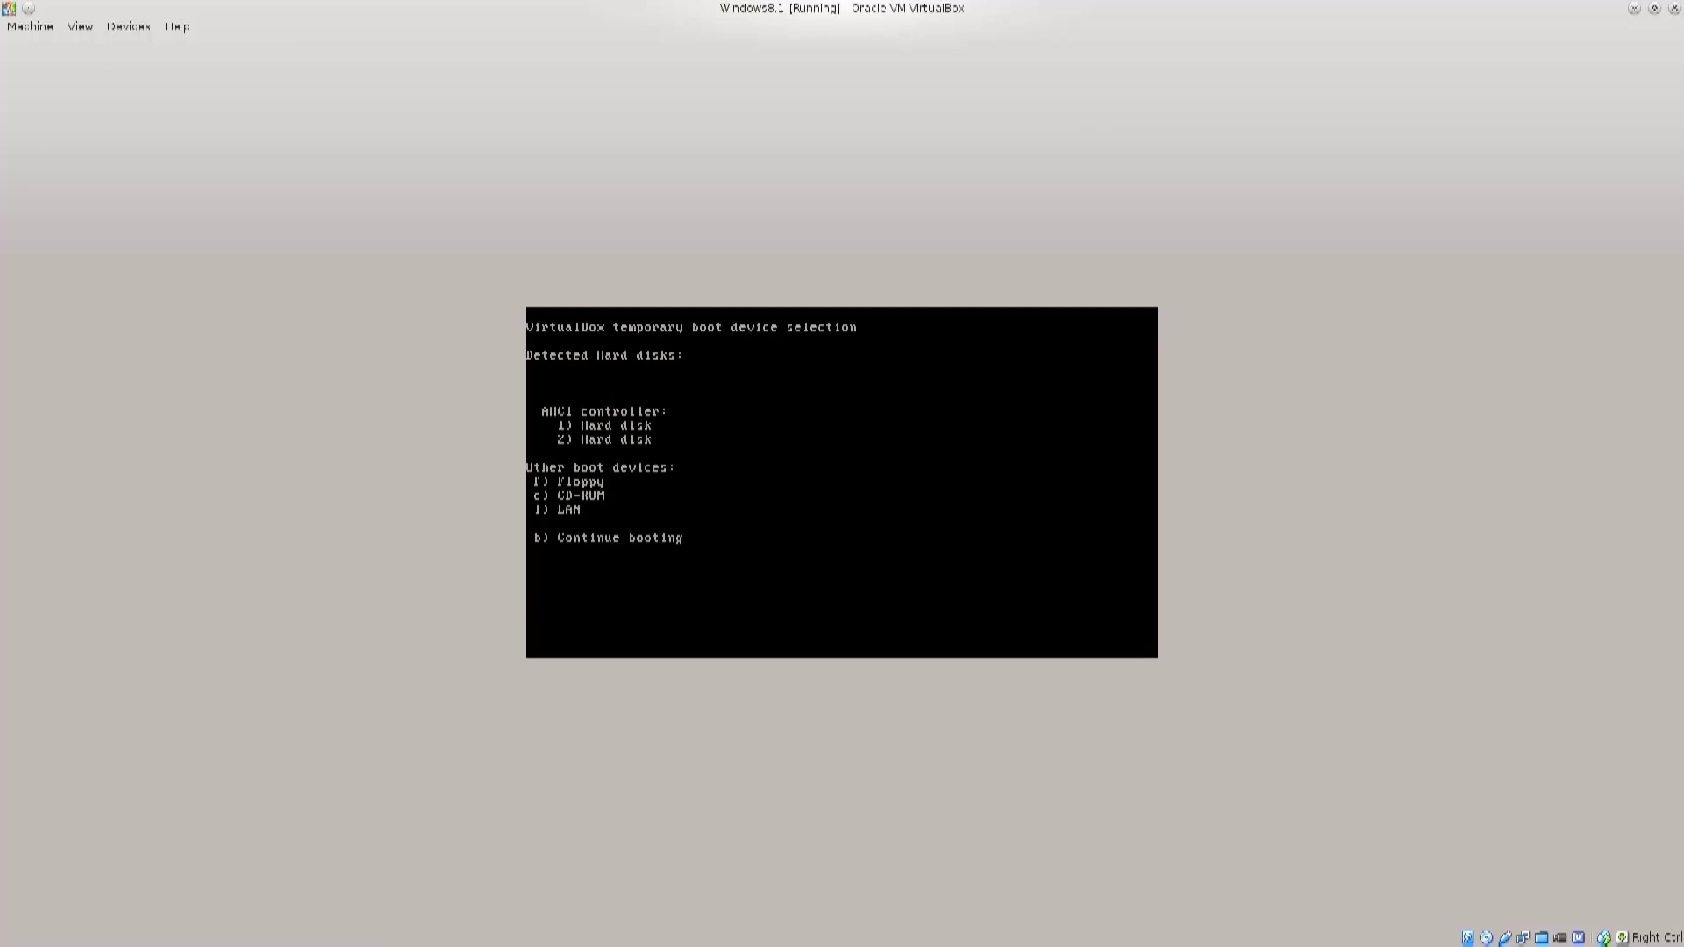
Step: Boot from the second hard disk and start the first Red Hat Enterprise Linux 7.1 GRUB entry
key("1")
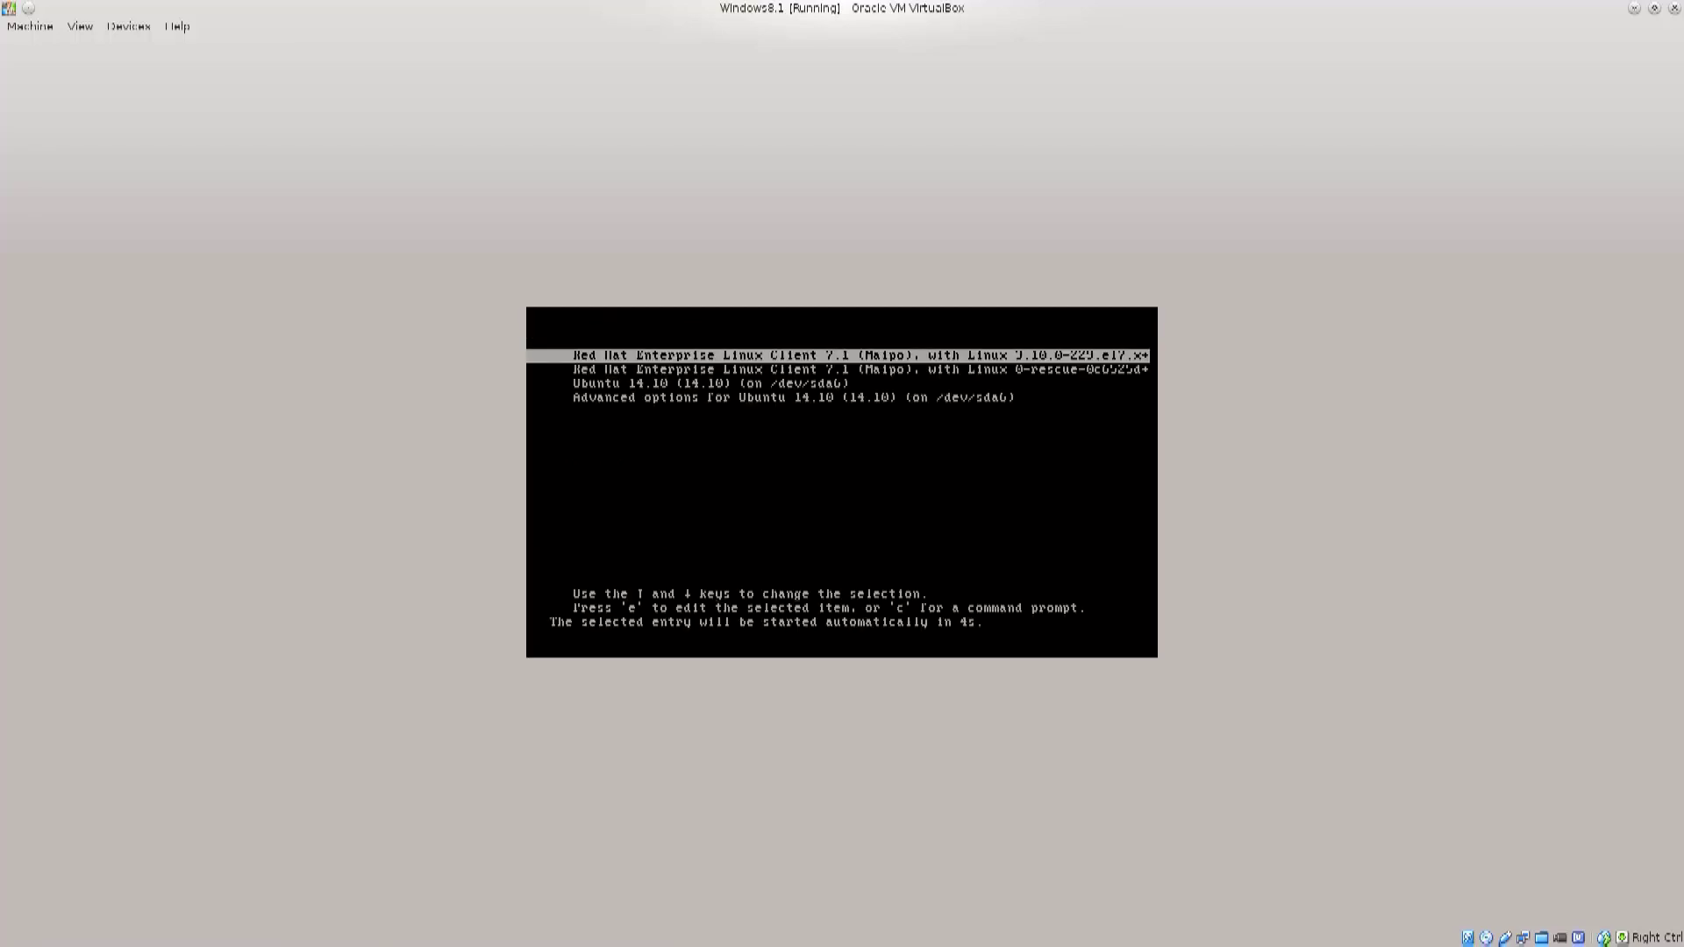
key("Down")
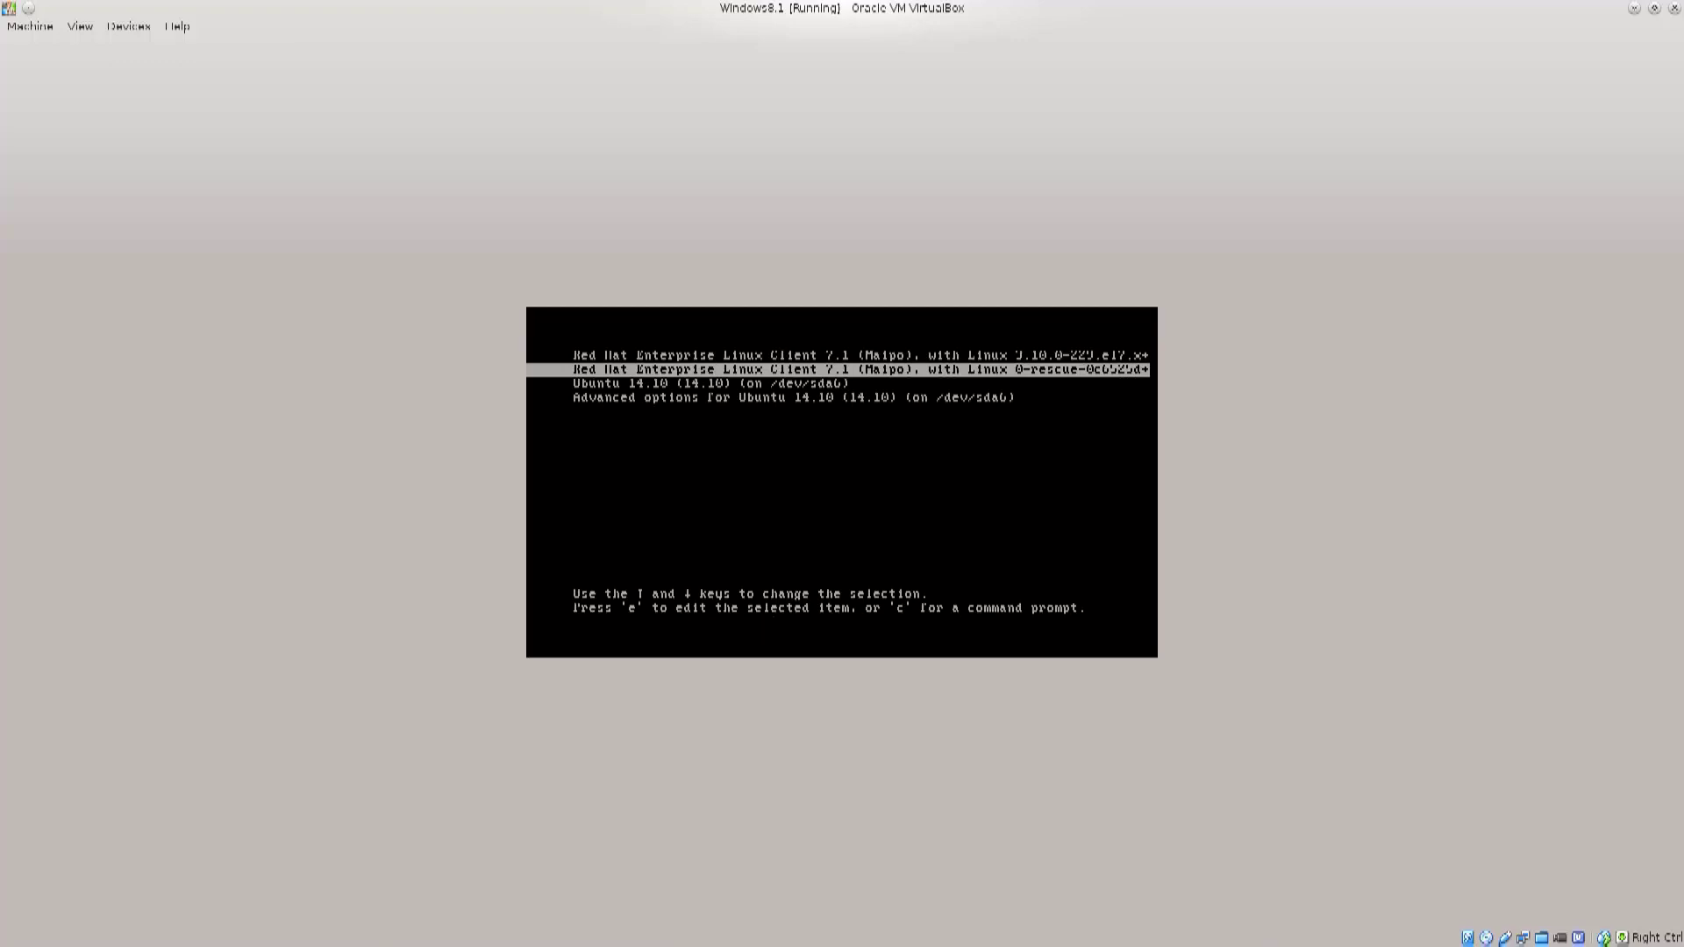
key("Up")
key("Down")
key("Down")
key("Down")
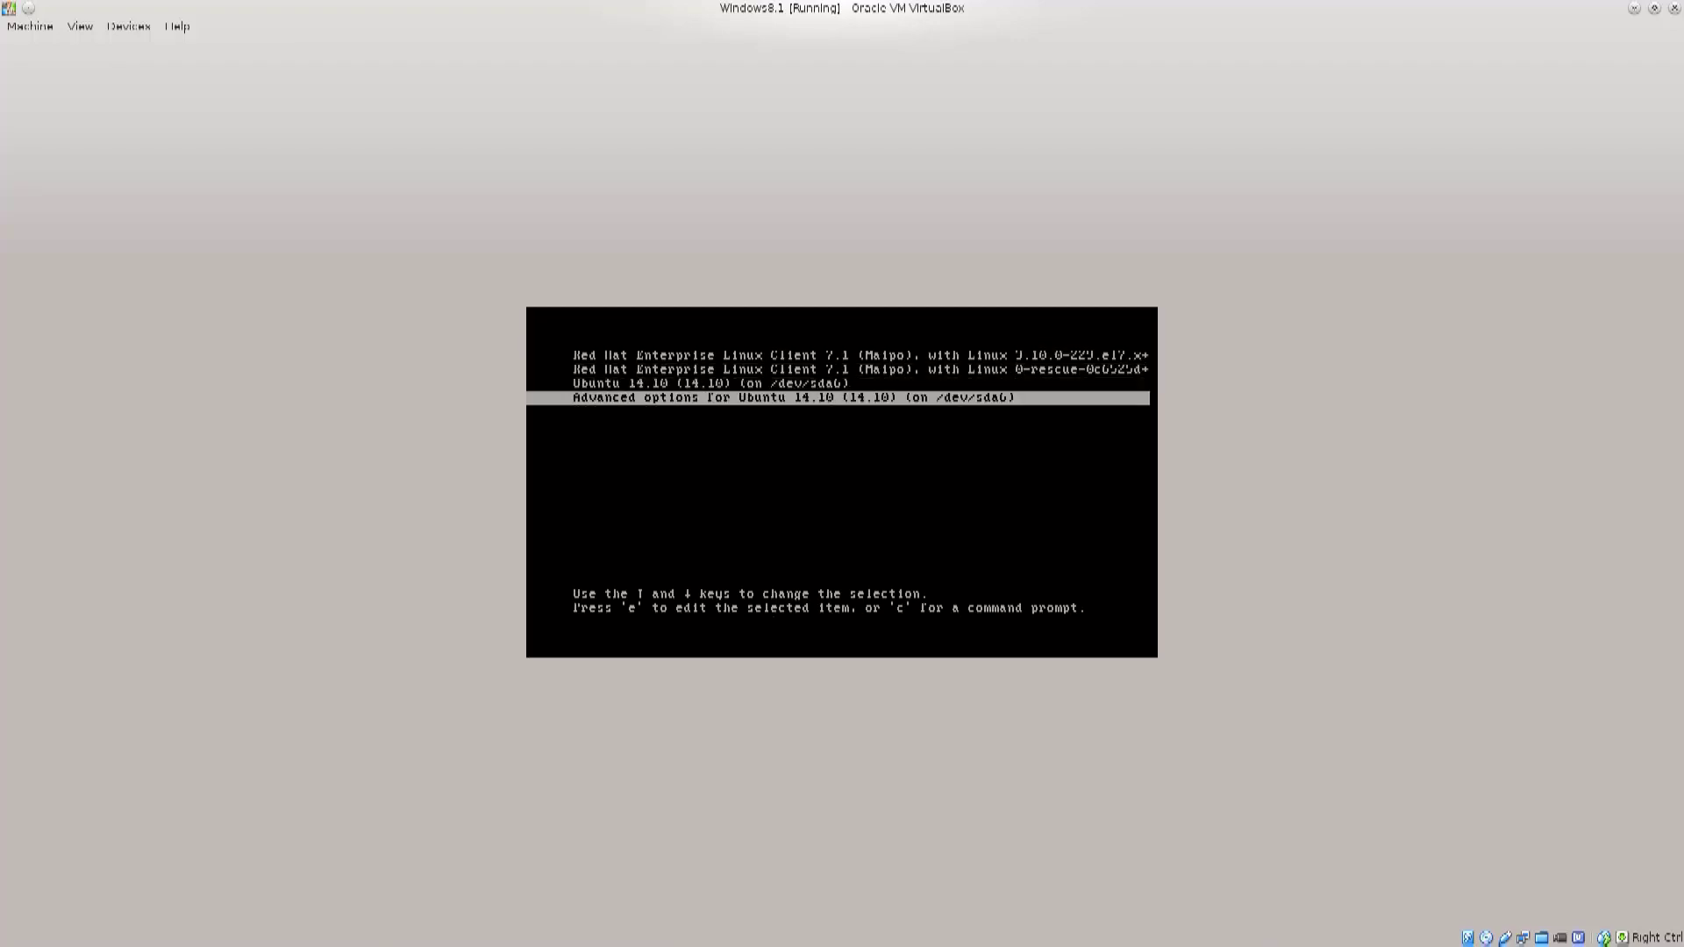
key("Up")
key("Up")
key("Up")
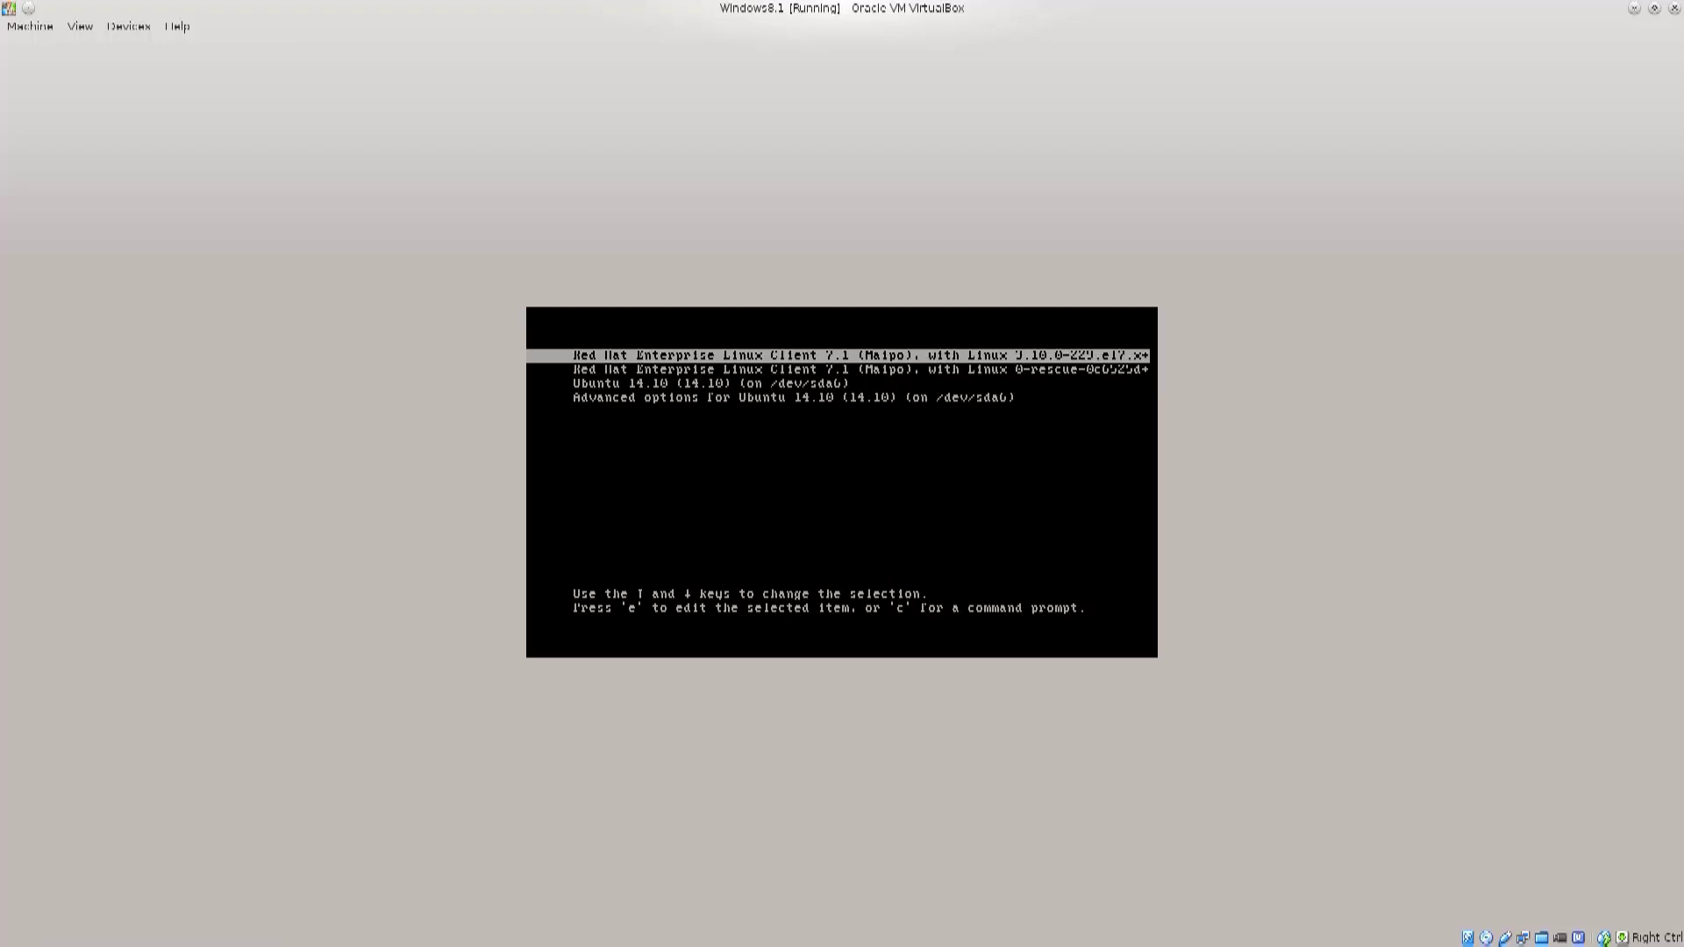
key("Down")
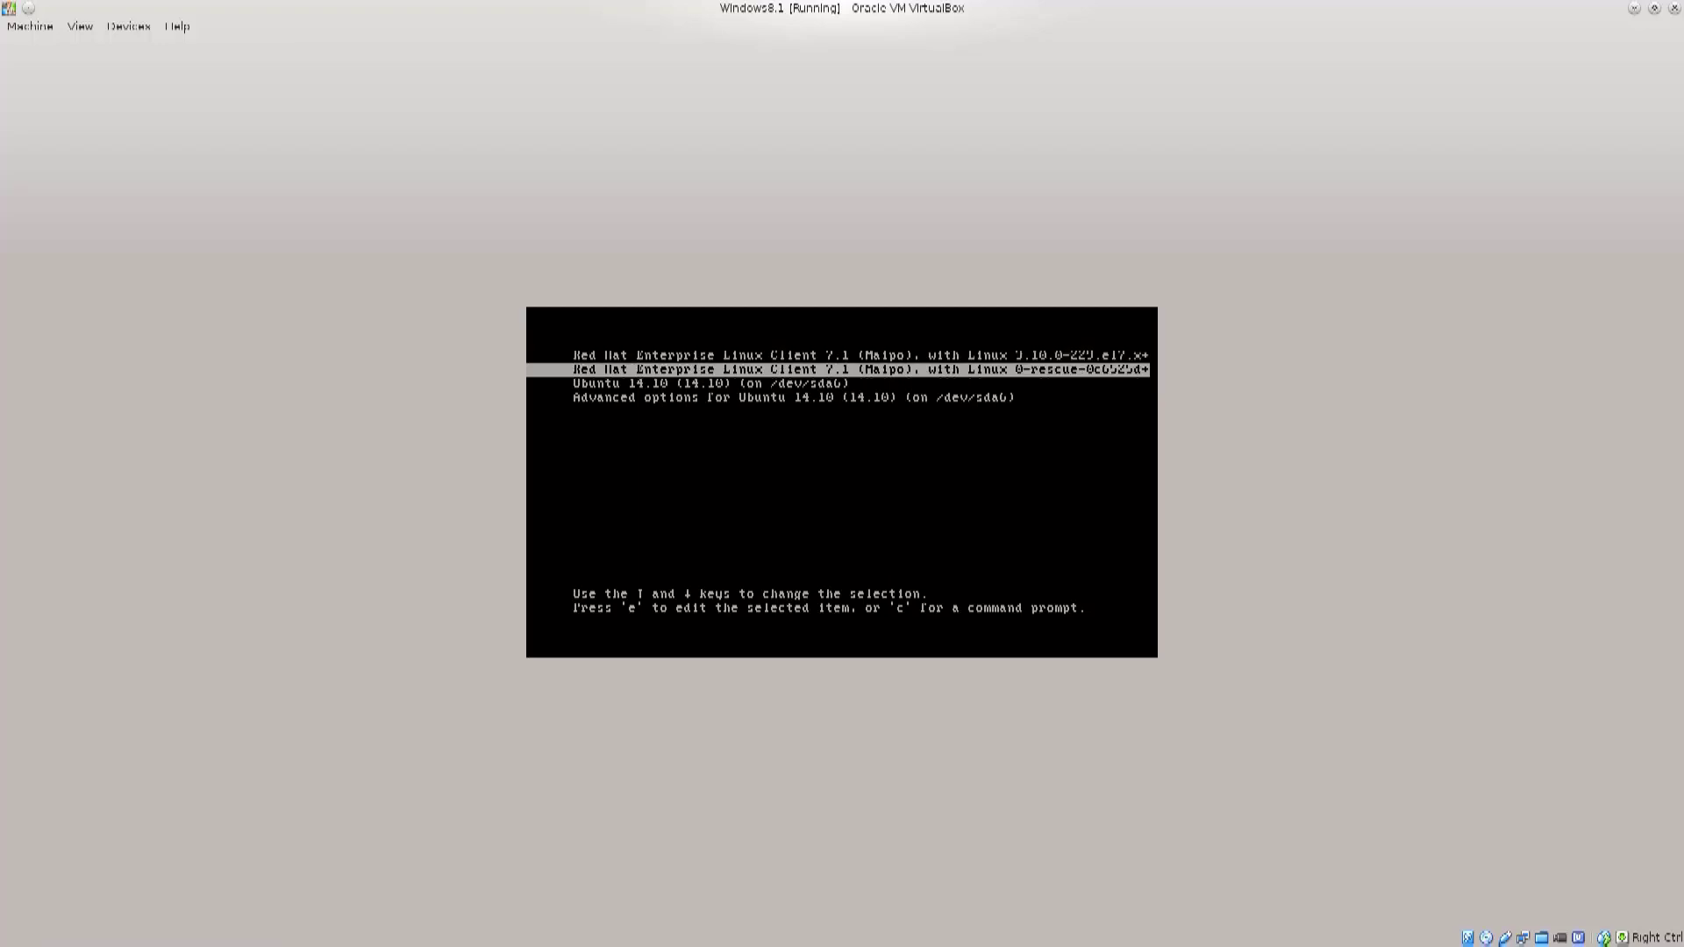
key("Up")
key("Down")
key("Up")
key("Down")
key("Up")
key("Down")
key("Up")
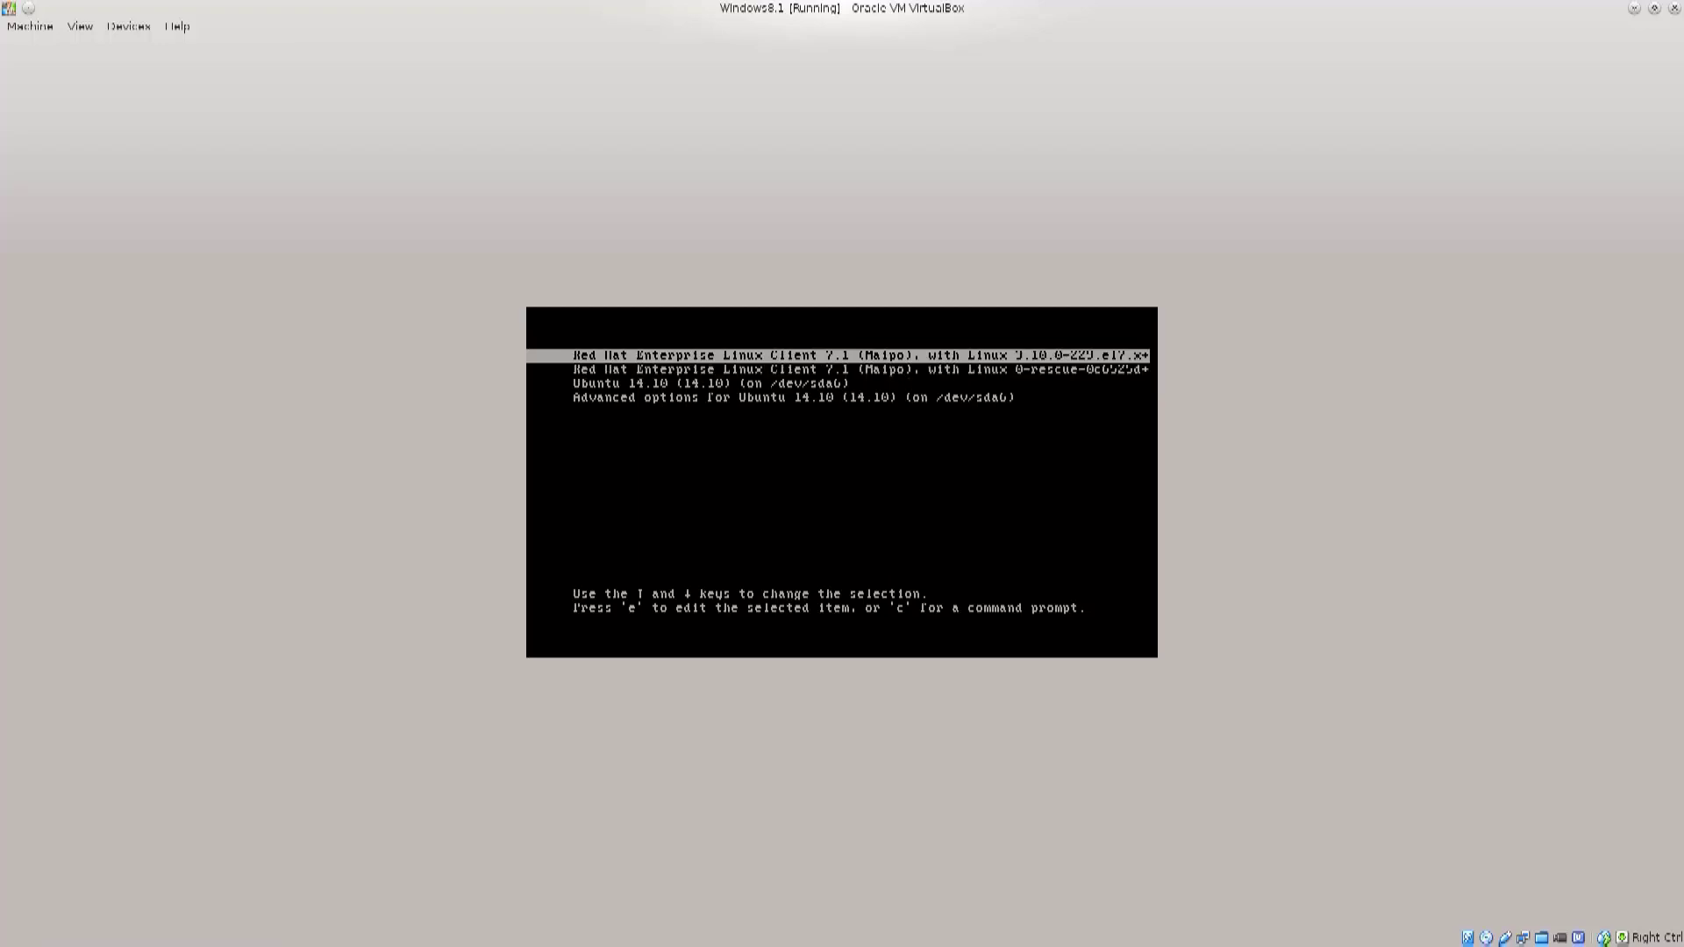
key("Return")
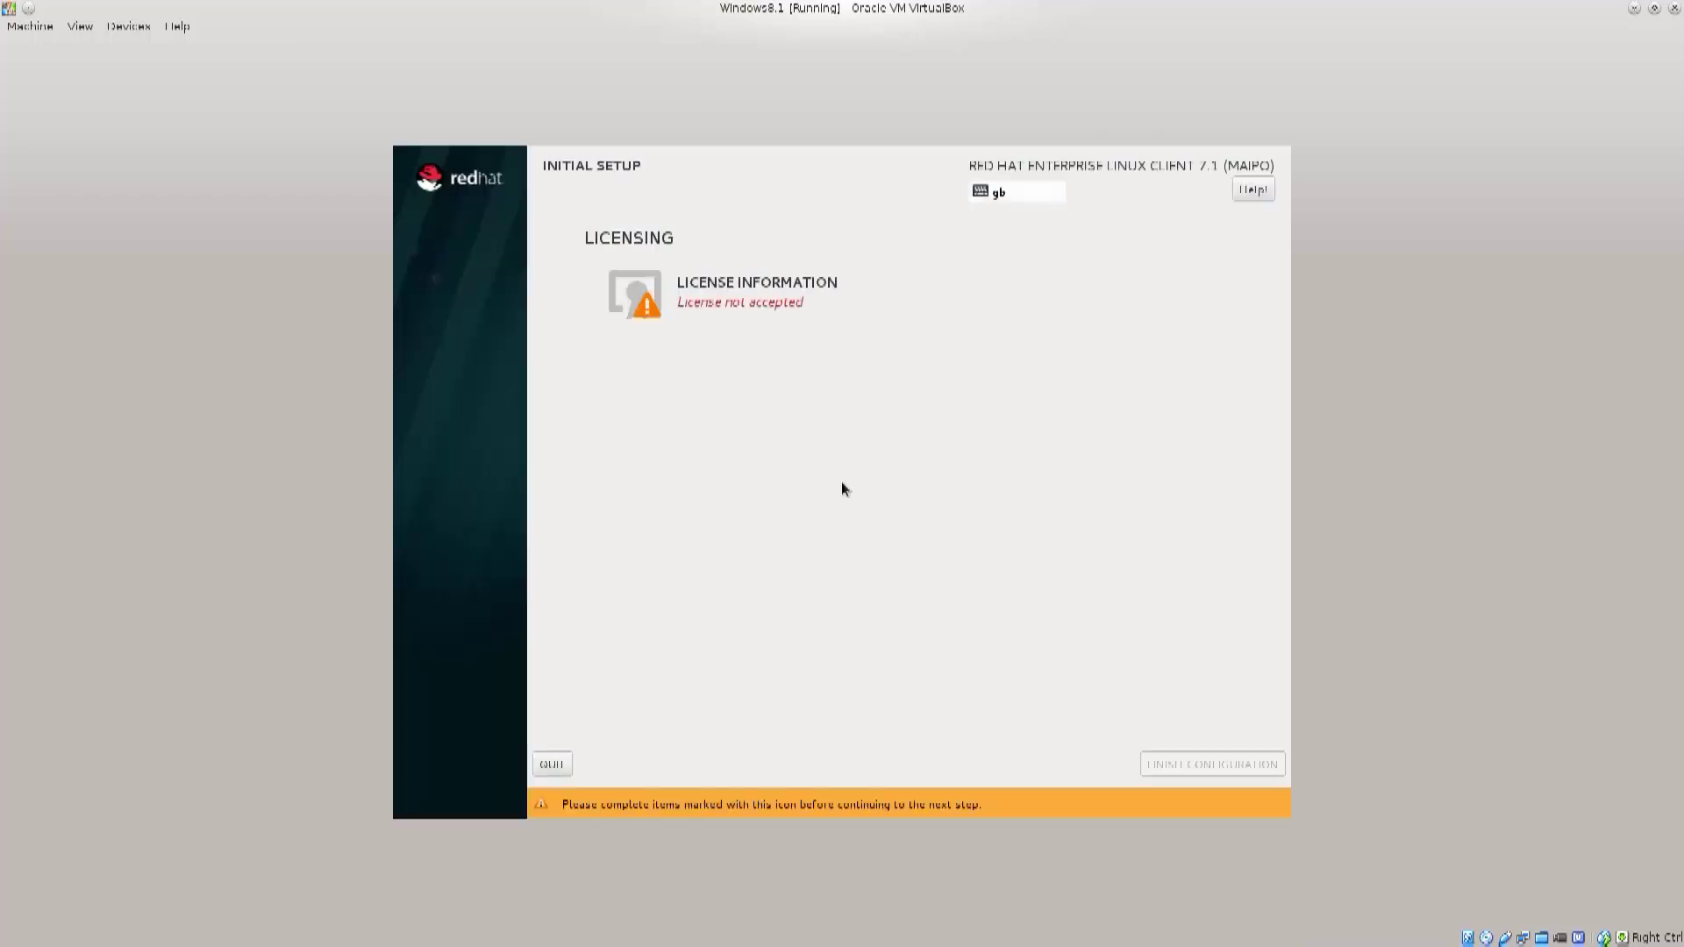
Step: Accept the Red Hat license, finish Initial Setup and choose to register later
left_click(760, 299)
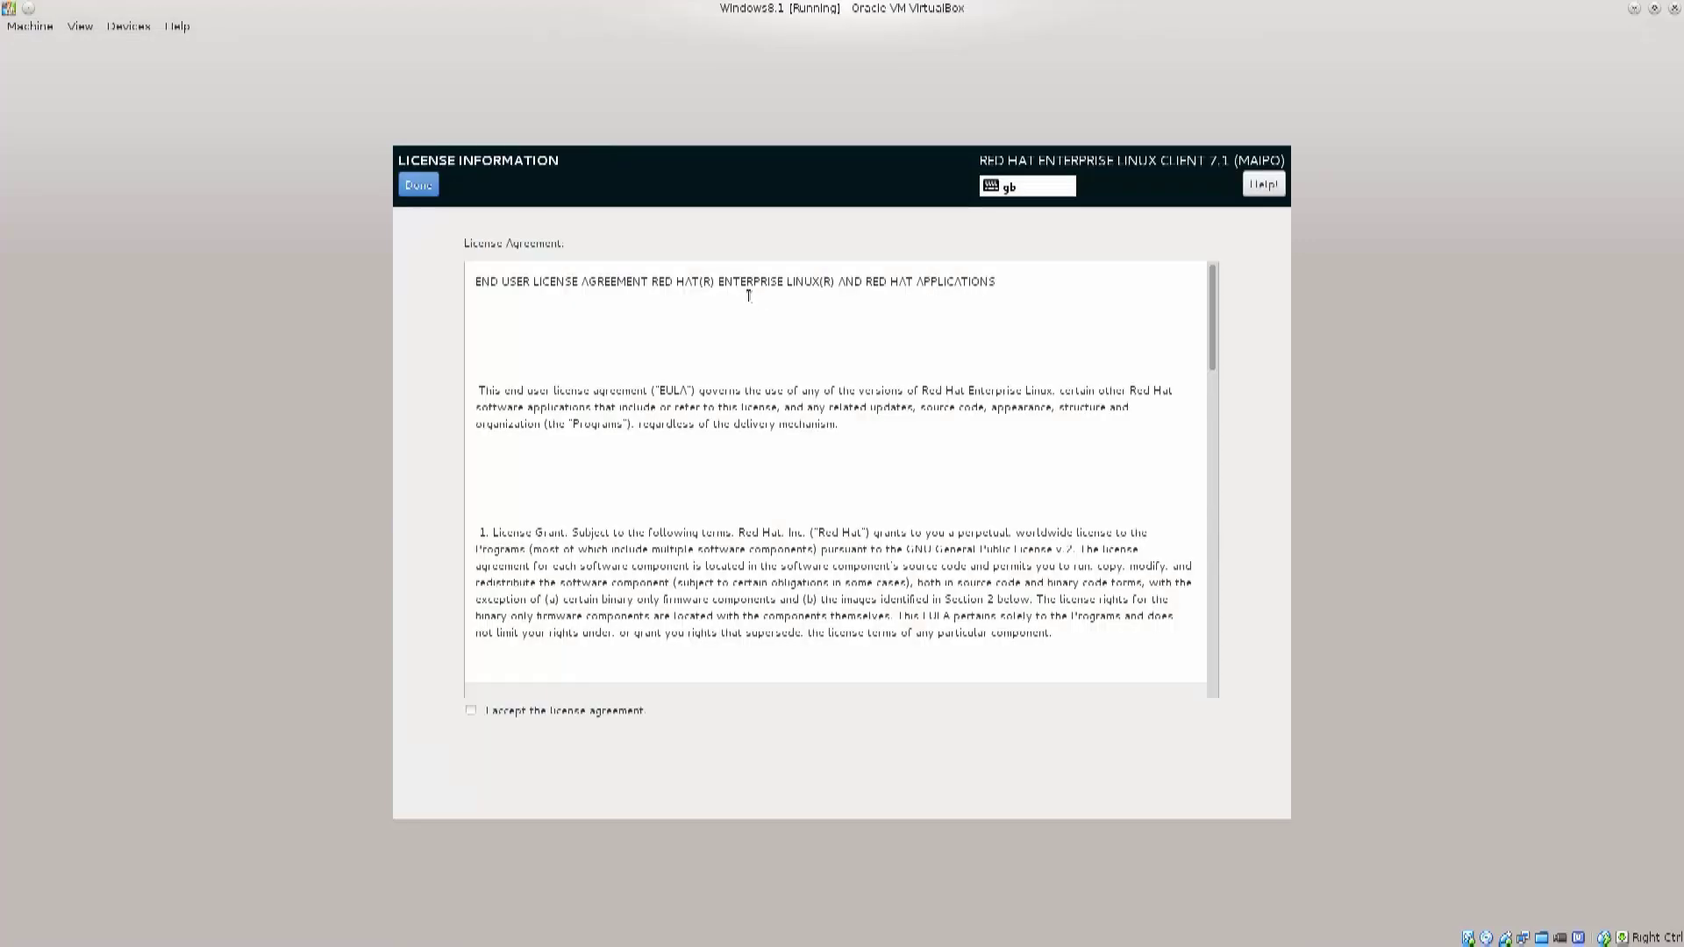
left_click(472, 711)
left_click(418, 185)
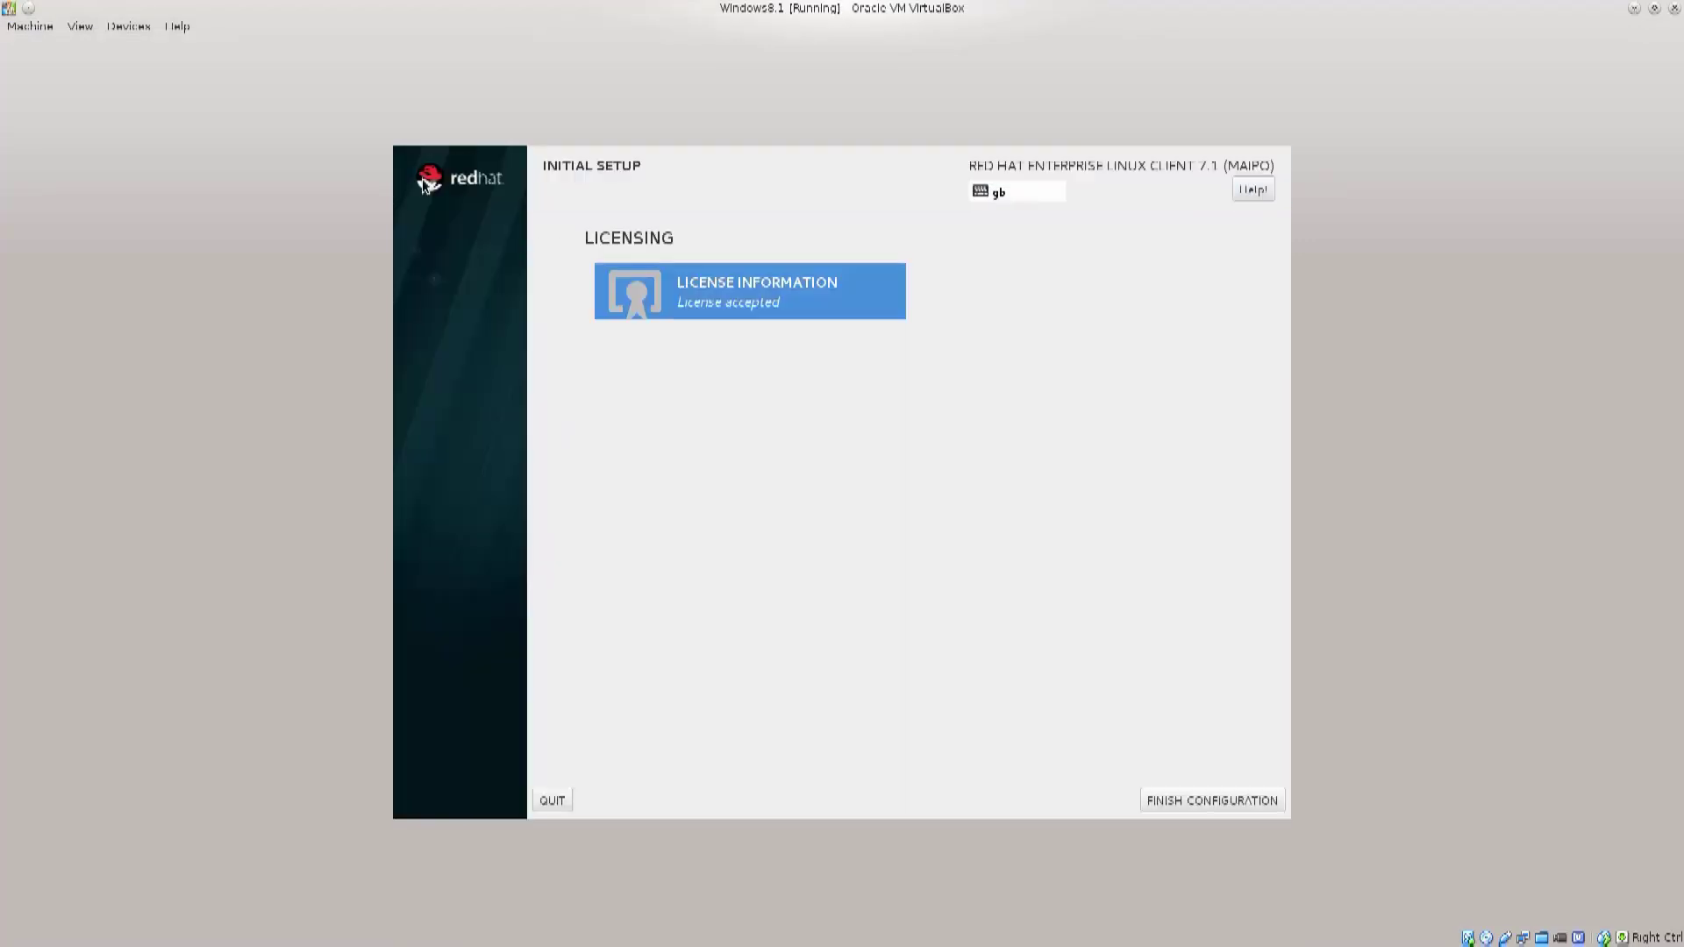
left_click(1234, 801)
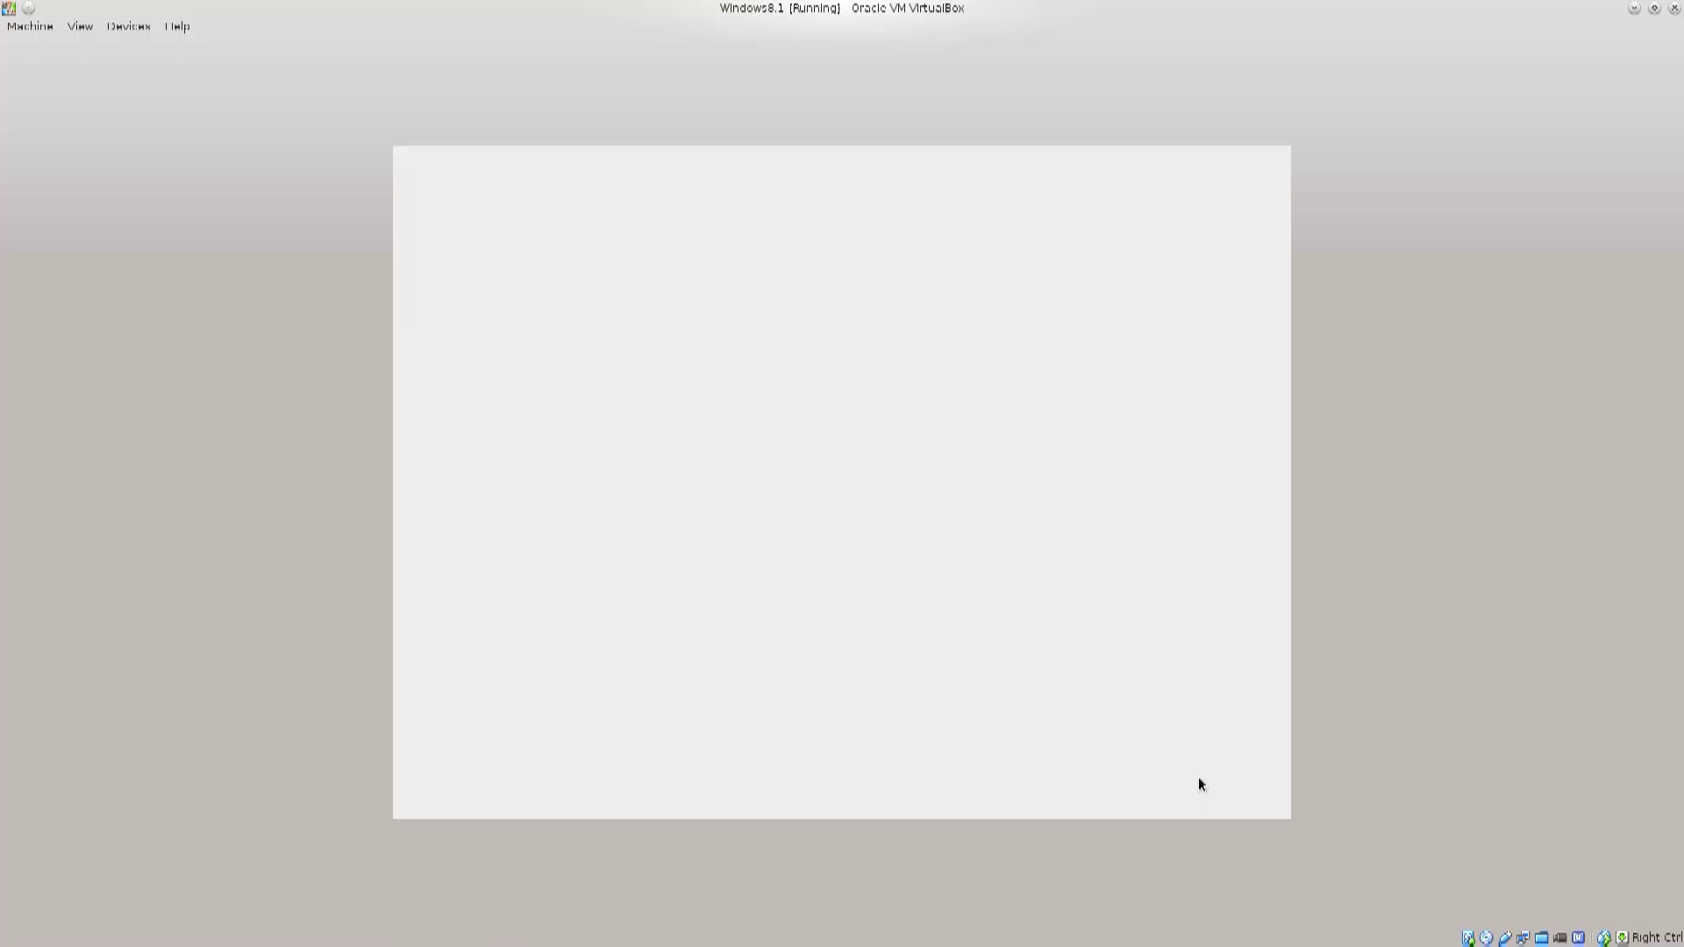
left_click(688, 453)
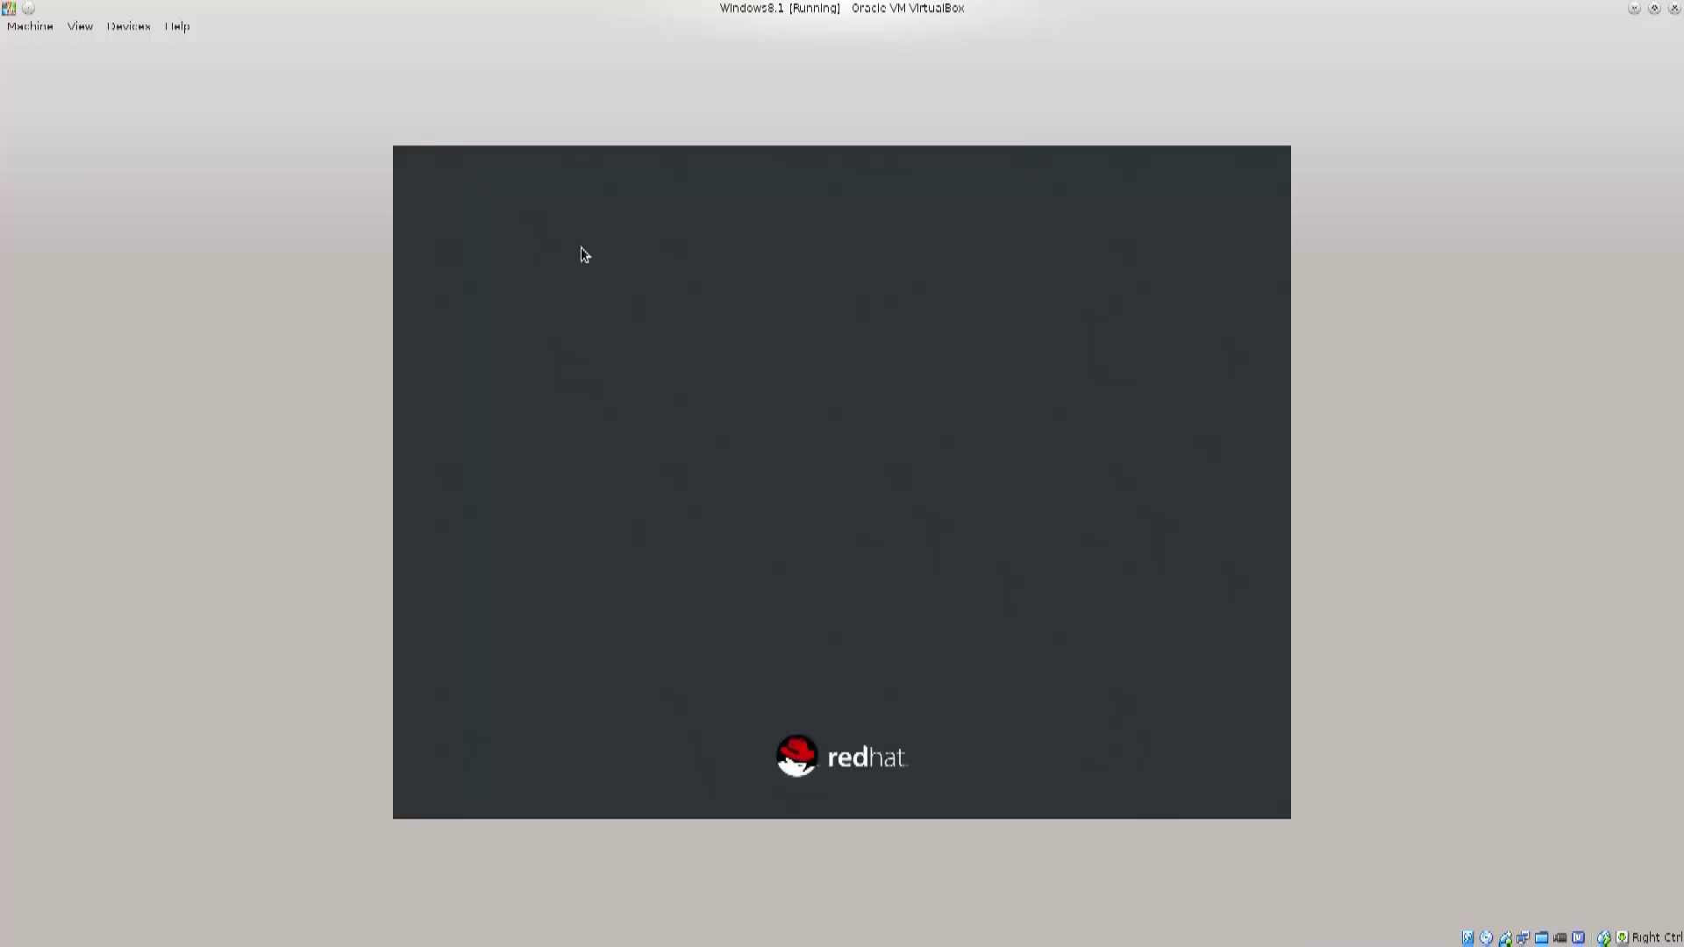
Step: Select the user on the Red Hat login screen and enter the account password
left_click(857, 474)
type("test")
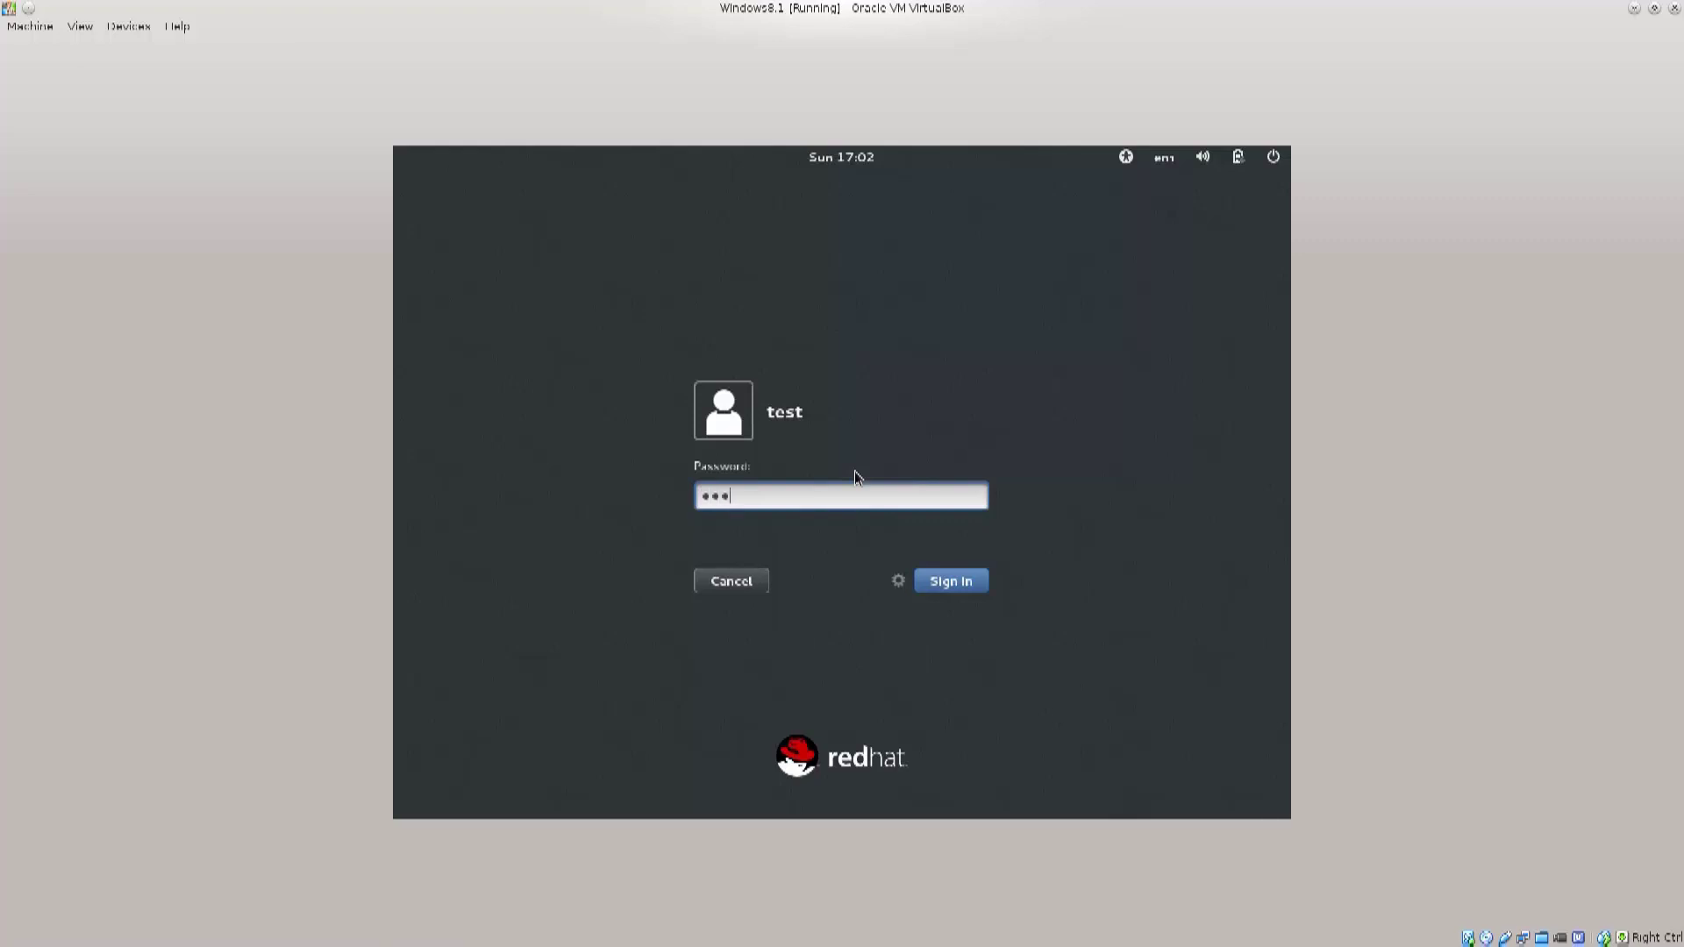